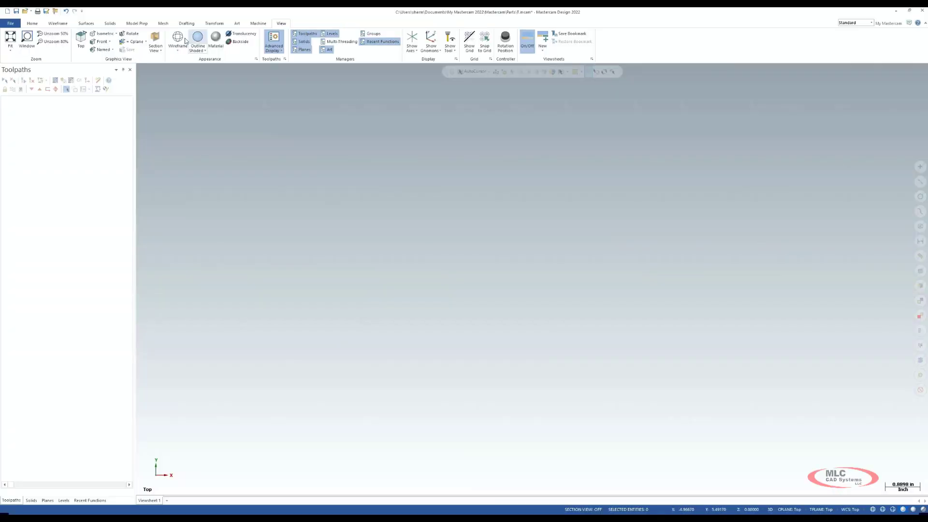
Draw a circle of diameter 1.0 using Circle Center Point.
click(57, 23)
click(113, 50)
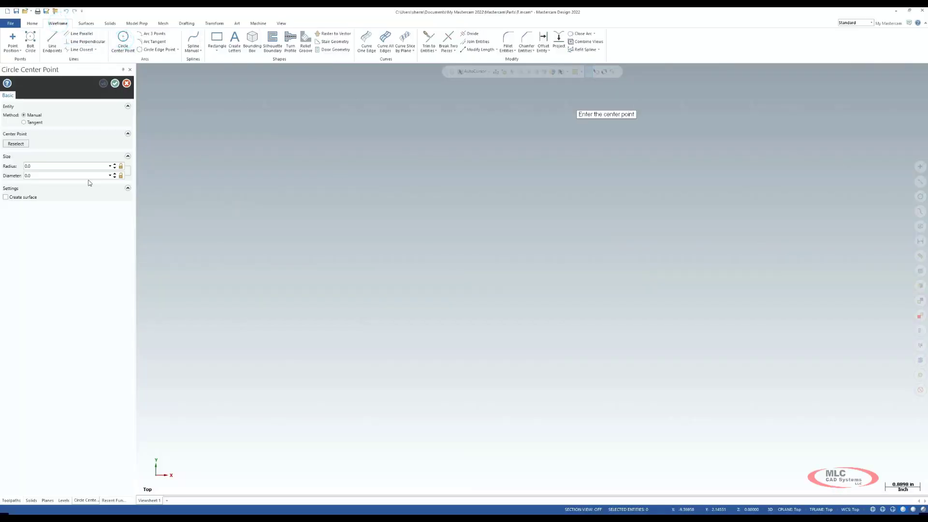
click(56, 175)
text(1)
key(Return)
click(121, 176)
click(503, 278)
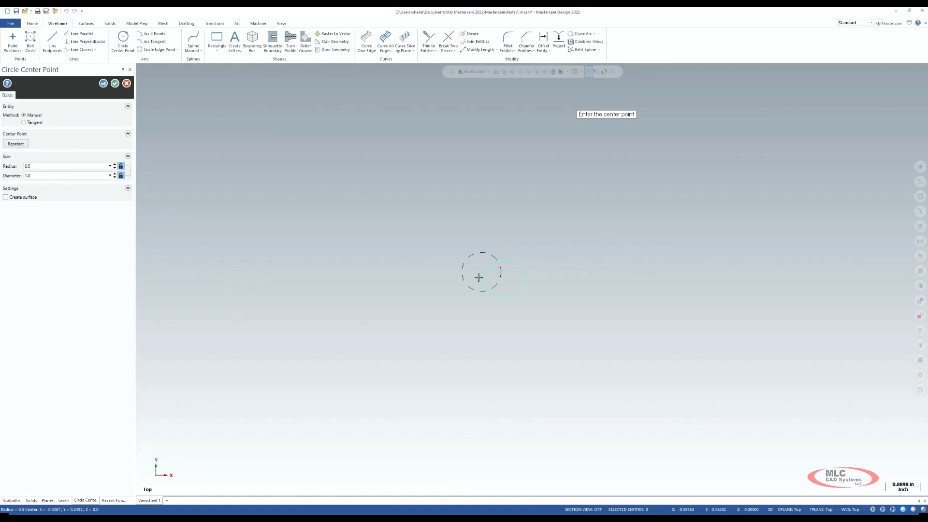
click(115, 84)
Give the circle a thicker line width and switch to the Front view.
click(551, 243)
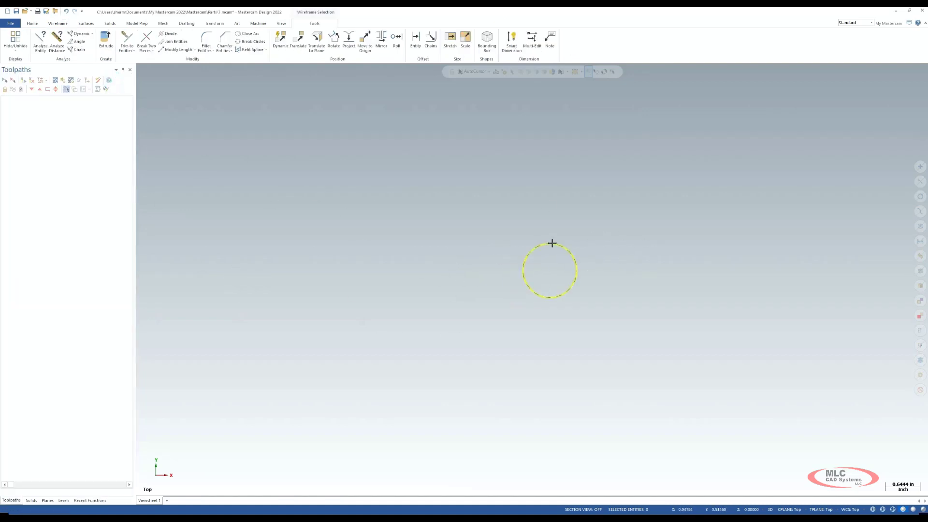
right_click(552, 243)
click(611, 166)
click(612, 208)
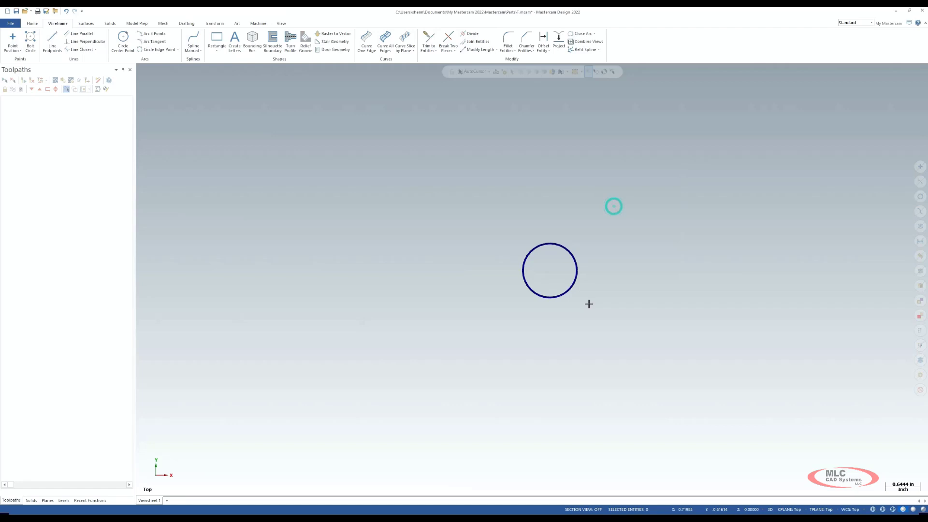
right_click(545, 176)
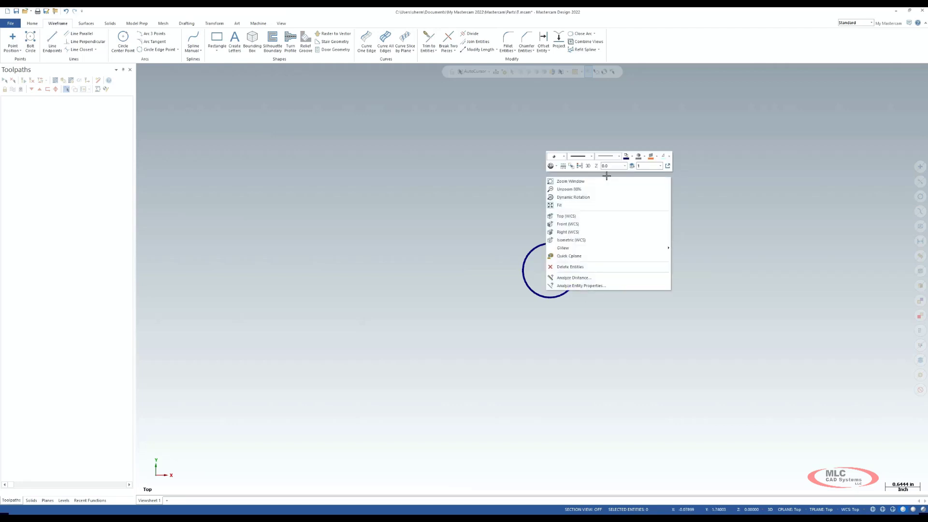
click(582, 223)
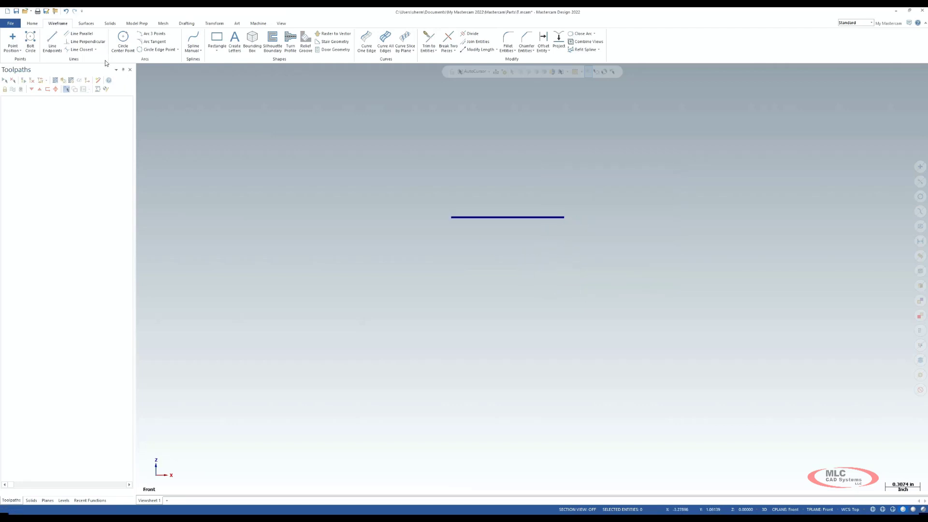
Dynamic-copy the circle 0.5 down in Y, rotated 90° upright, shifted 1.0 sideways.
click(214, 24)
click(11, 37)
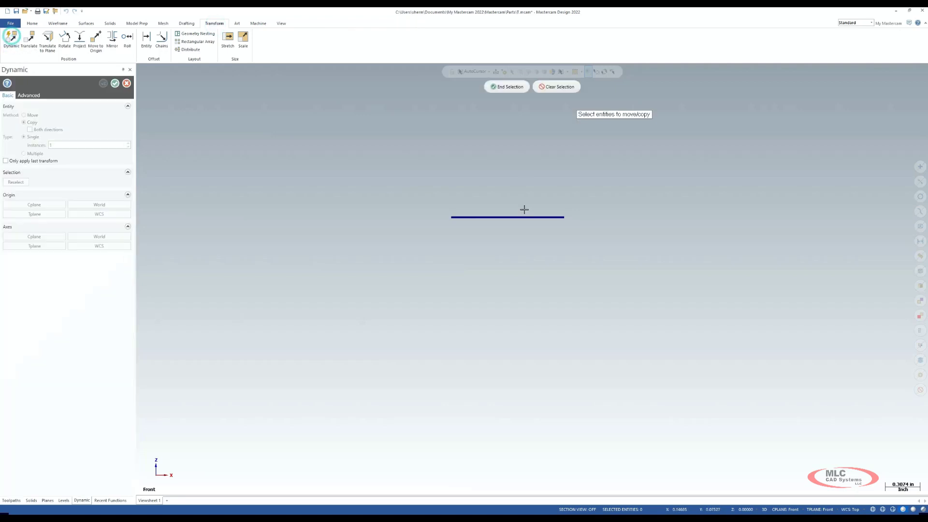
click(524, 216)
click(508, 86)
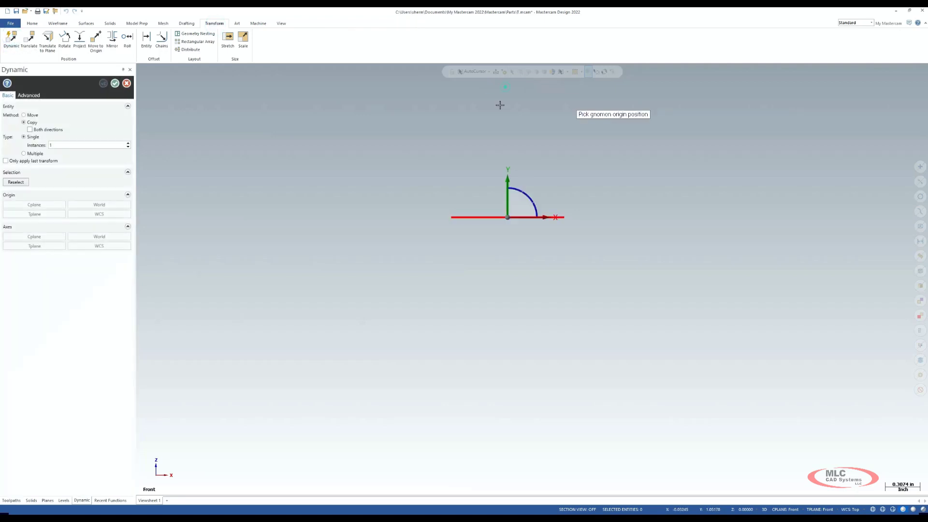
click(508, 196)
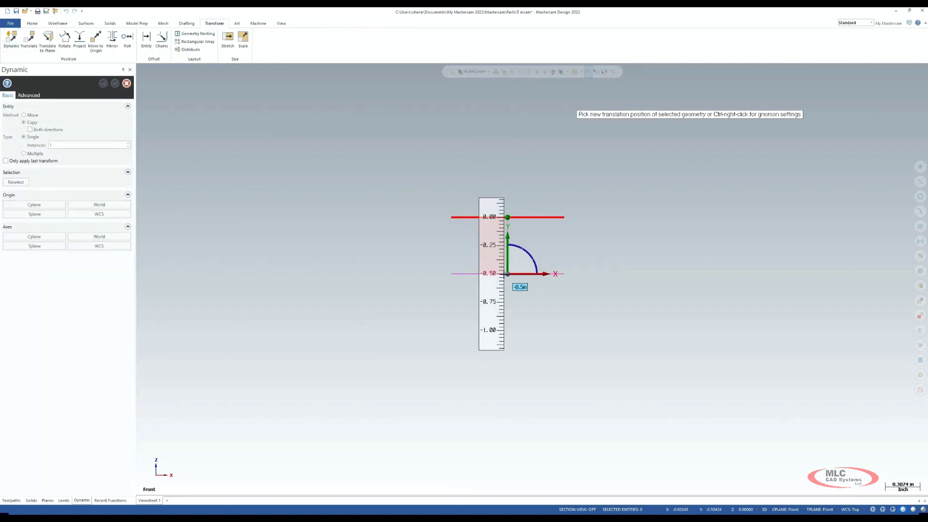
click(505, 276)
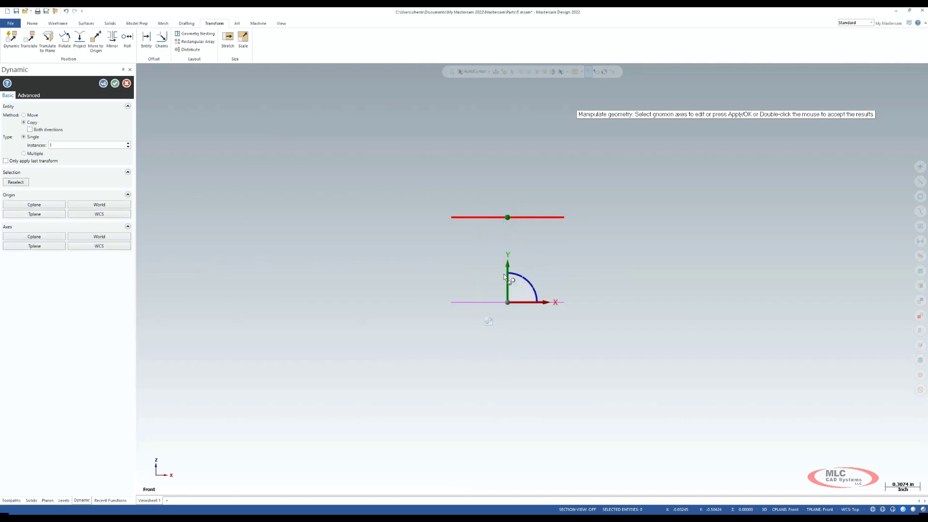
click(528, 283)
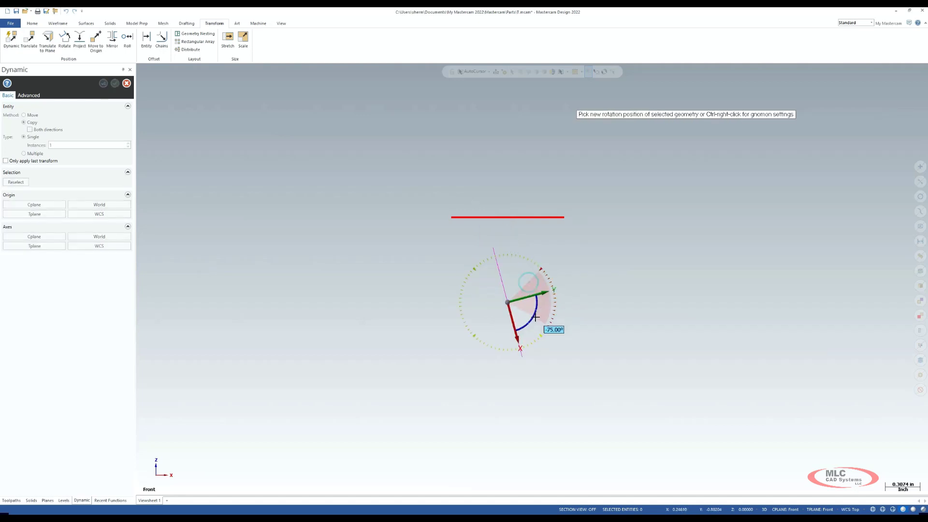
click(536, 317)
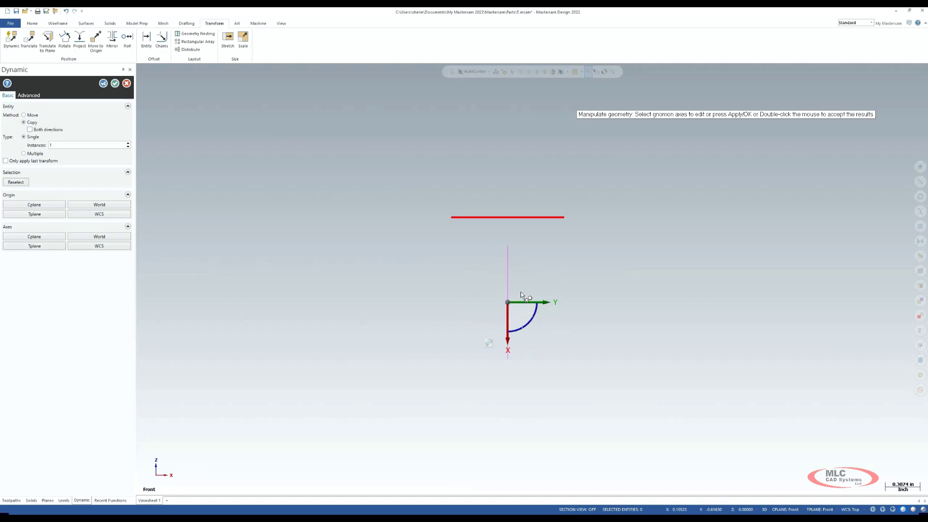
click(530, 303)
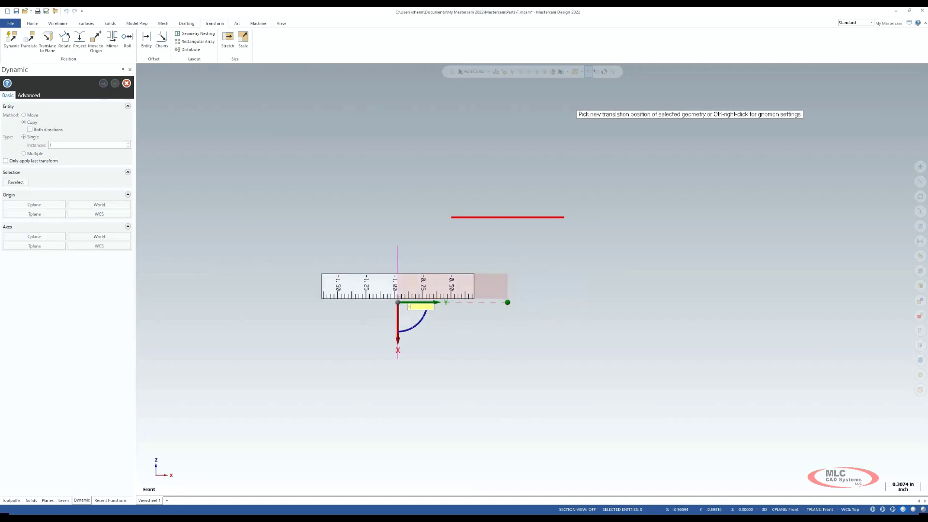
key(Return)
click(115, 83)
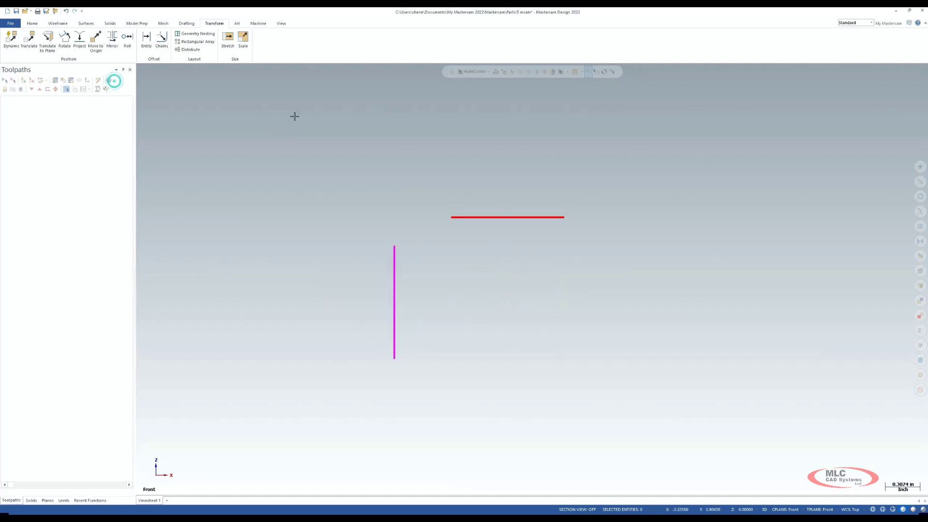
Clear the transform result colouring and switch to the Isometric view.
right_click(384, 121)
click(419, 170)
right_click(419, 170)
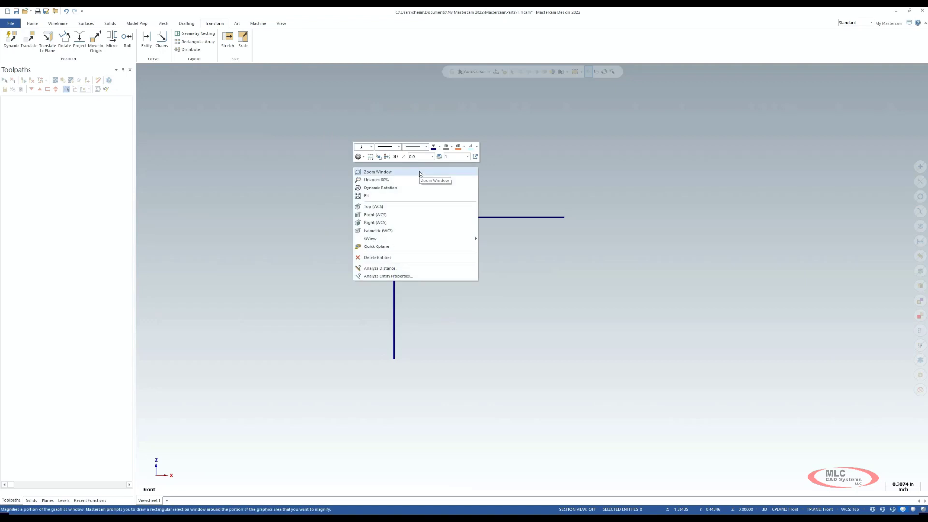
click(396, 230)
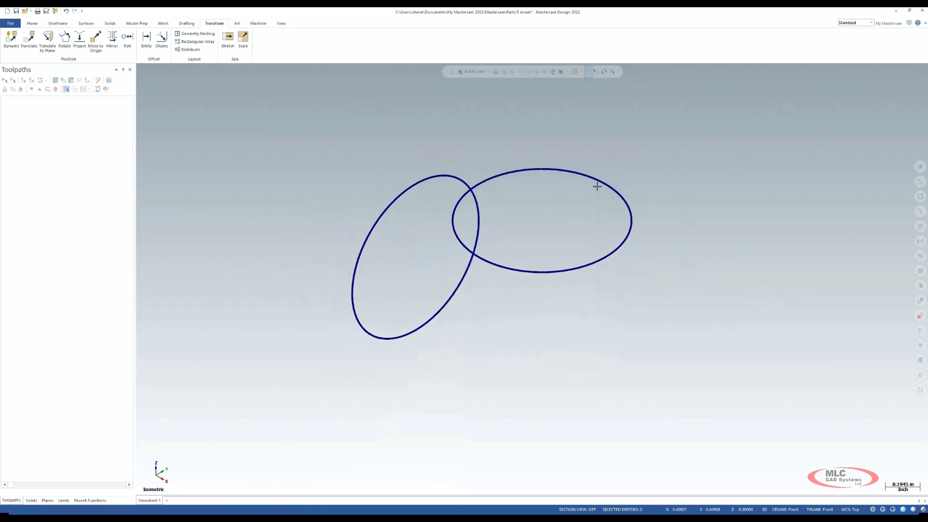
Create Flat Boundary surfaces from the right and left circles, then orbit to inspect them.
click(86, 23)
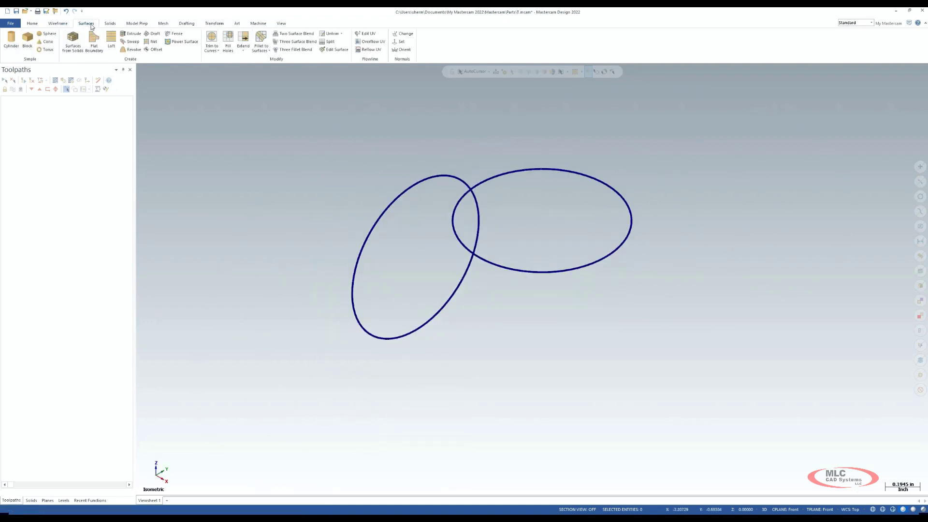
click(93, 39)
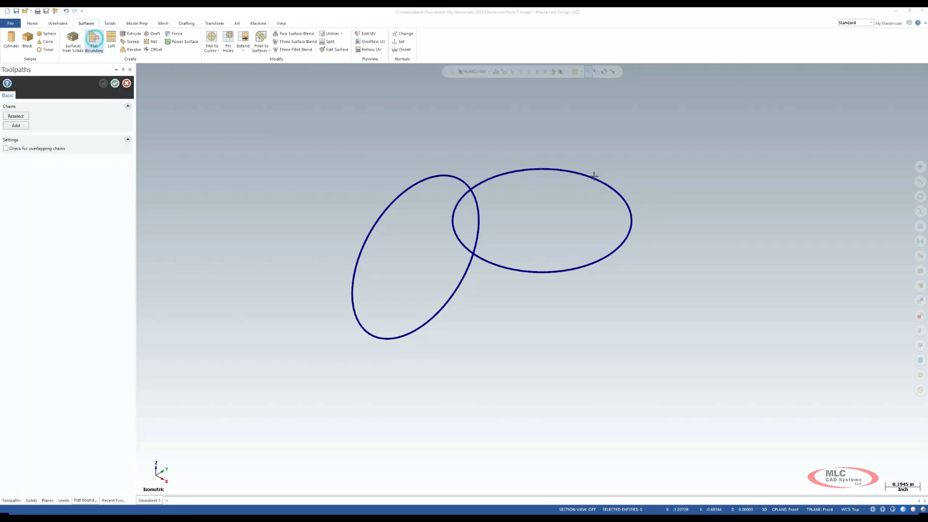
click(546, 160)
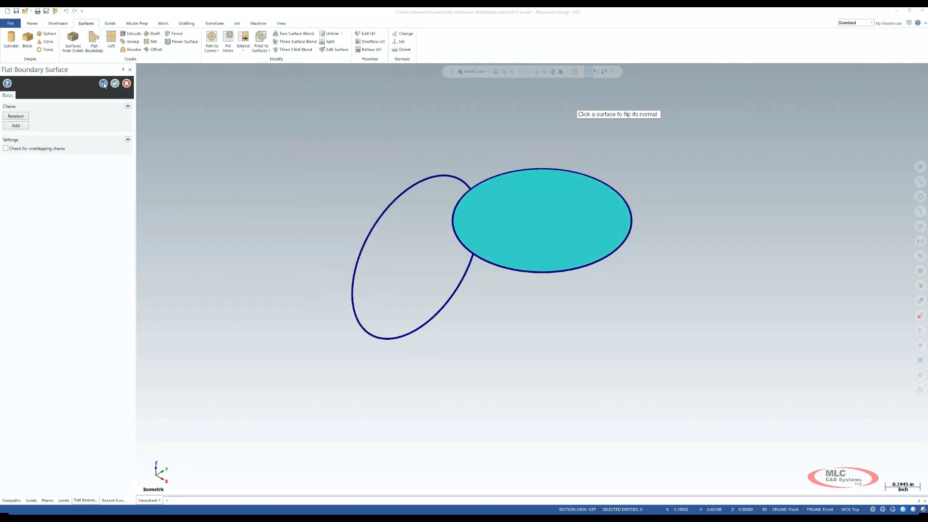
click(452, 176)
click(326, 319)
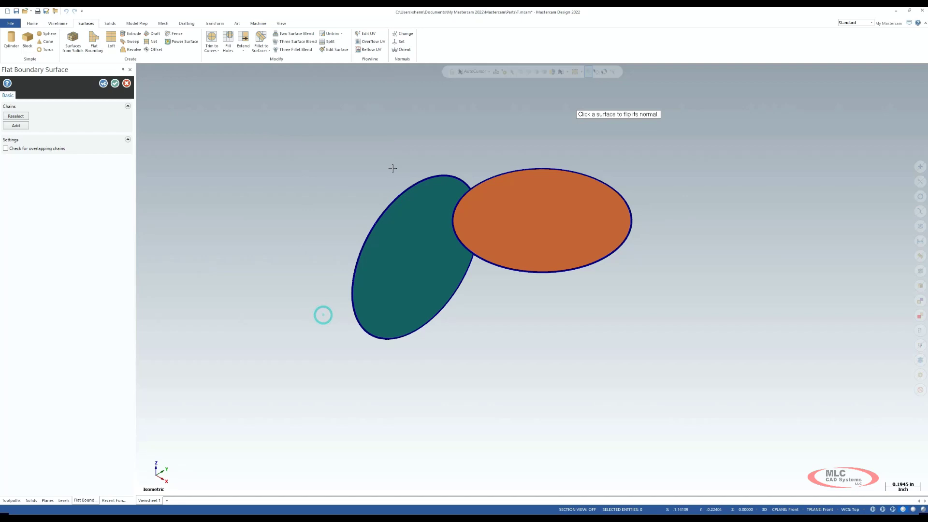
key(Return)
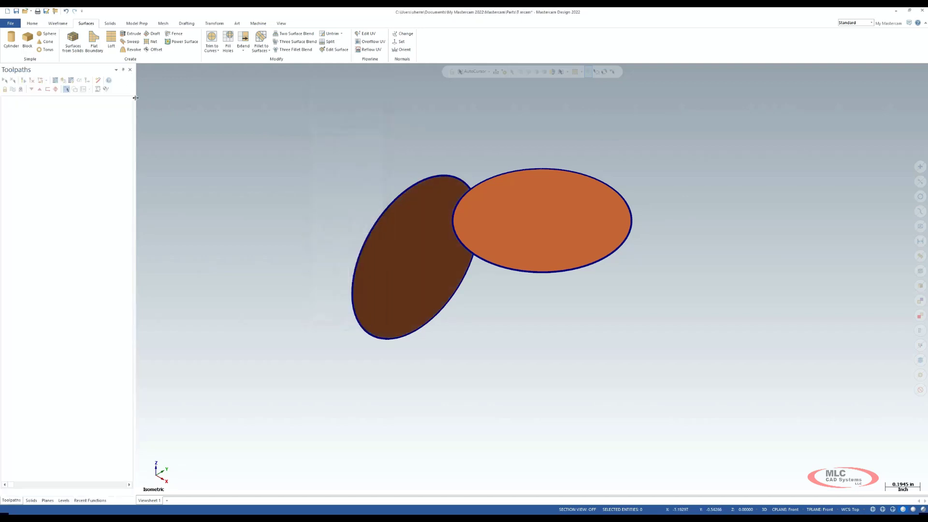
scroll(493, 292, down, 1)
middle_drag(493, 292, 638, 299)
Create normal lines from the upper and lower disc centres, flipping the lower line.
click(58, 24)
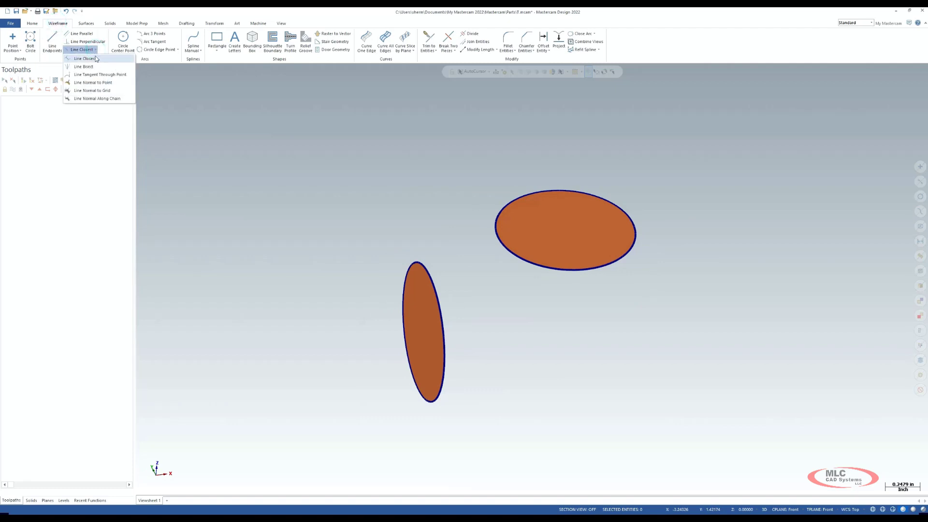
click(580, 219)
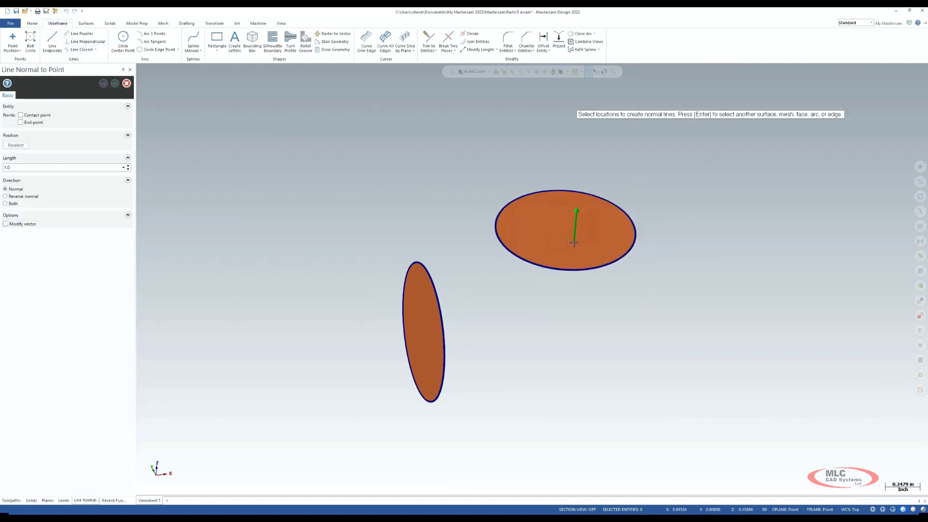
click(617, 216)
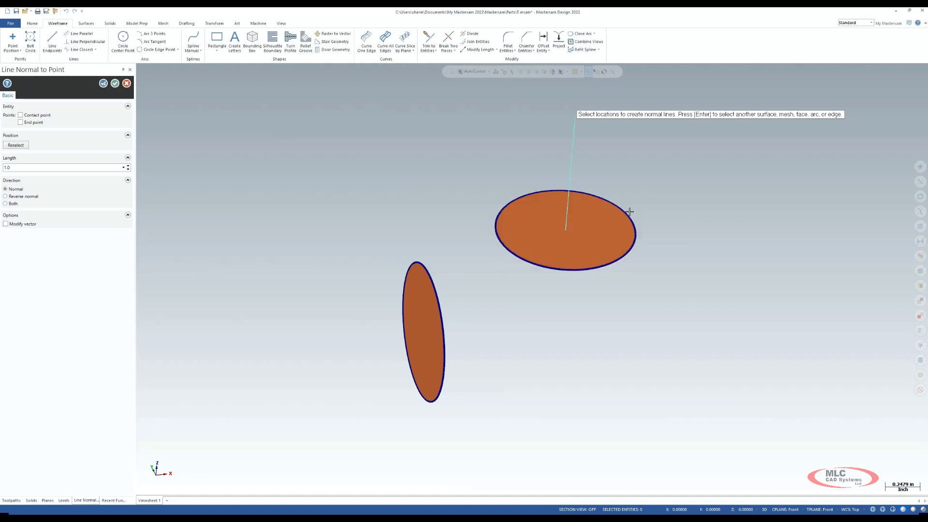
key(Return)
click(425, 330)
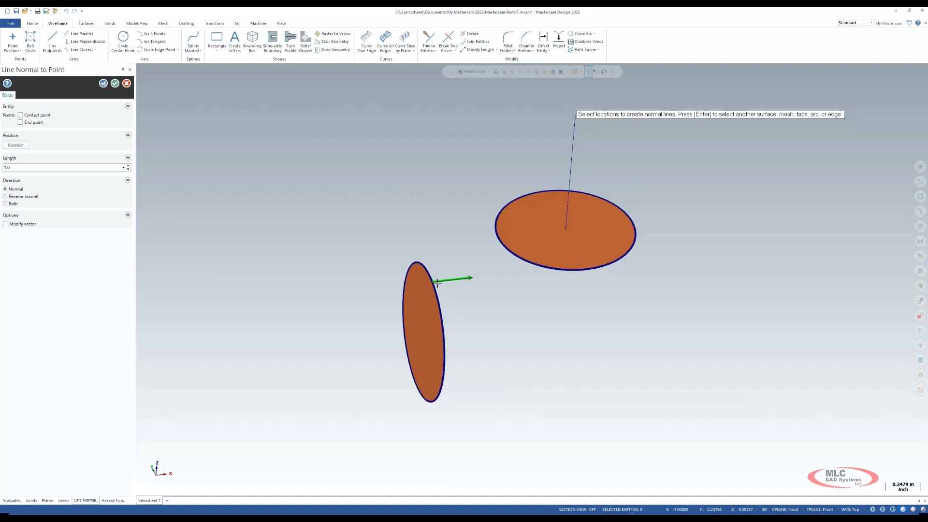
click(443, 302)
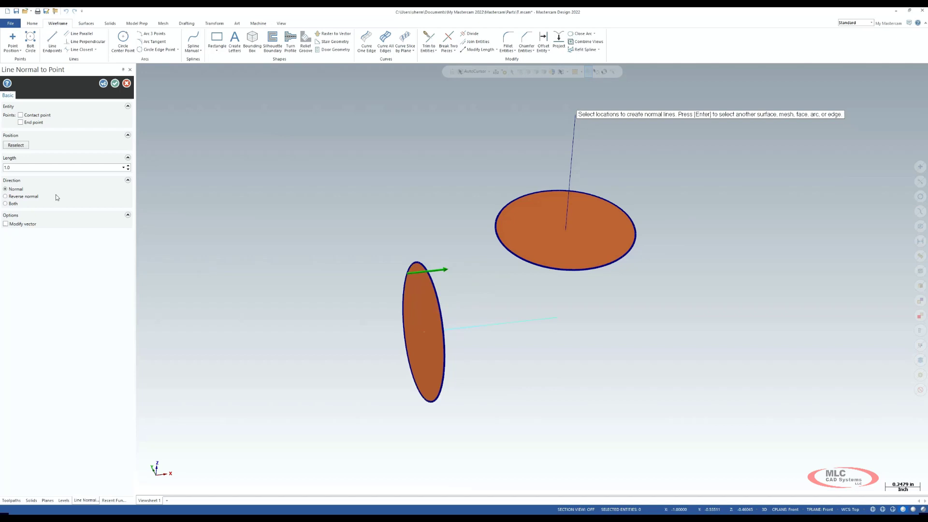
click(5, 196)
click(115, 83)
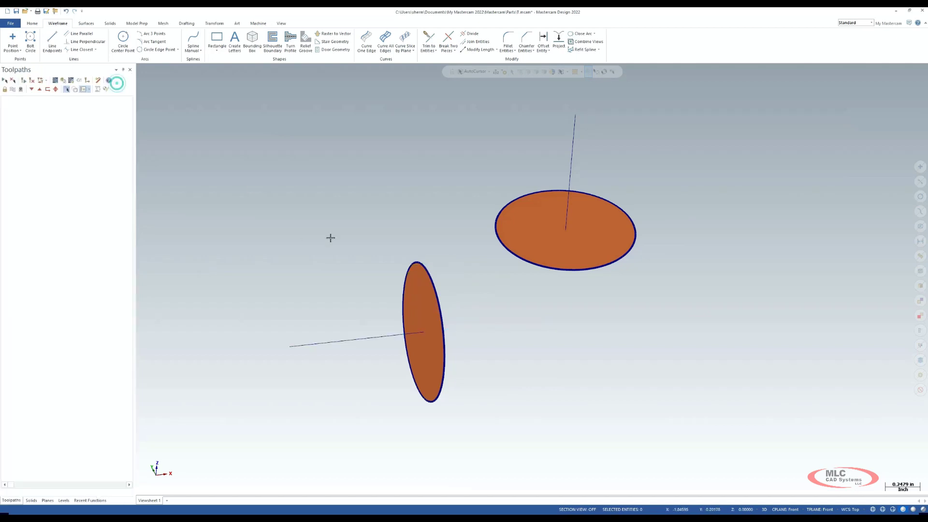
scroll(335, 245, down, 2)
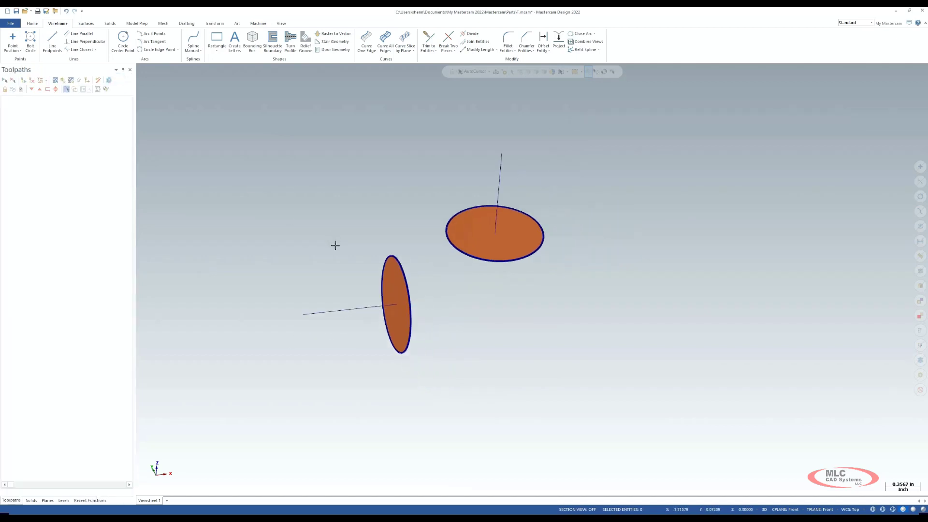
Join the top and lower lines with a Spline Blended curve.
click(198, 50)
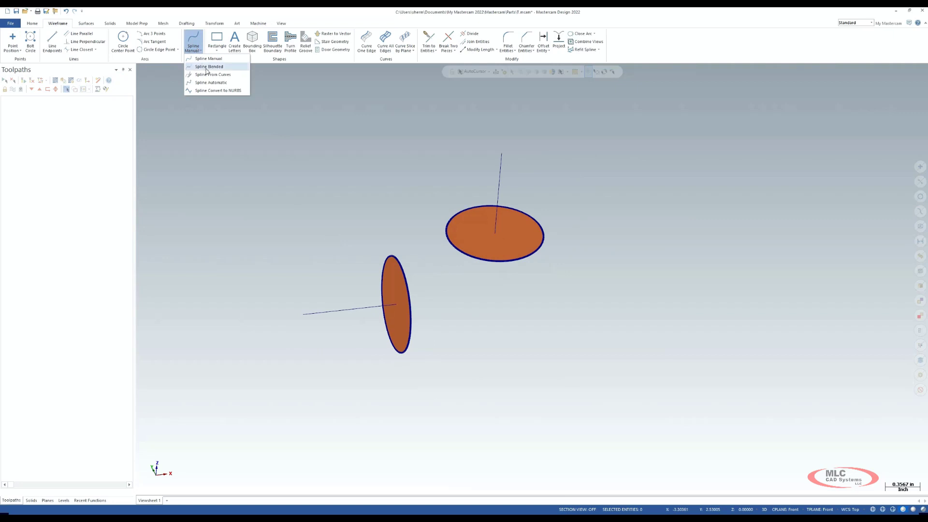
click(206, 67)
click(500, 163)
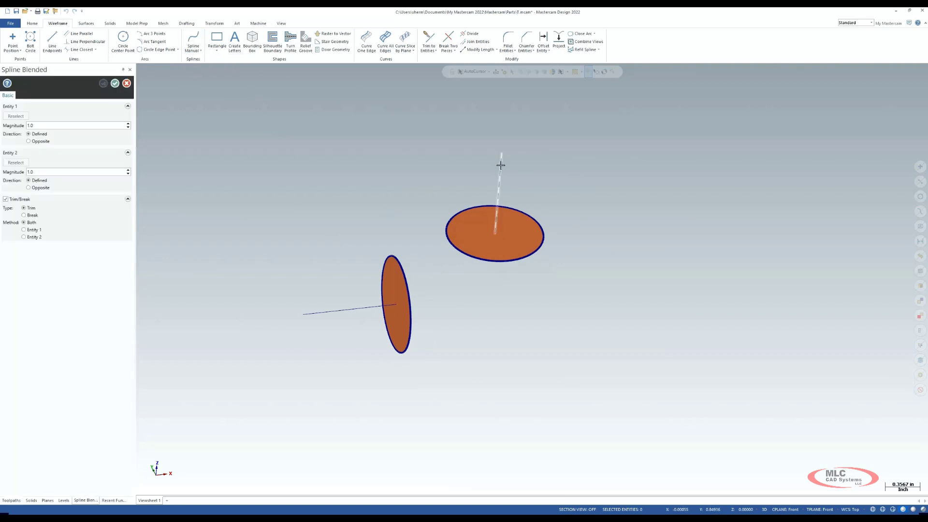
click(416, 332)
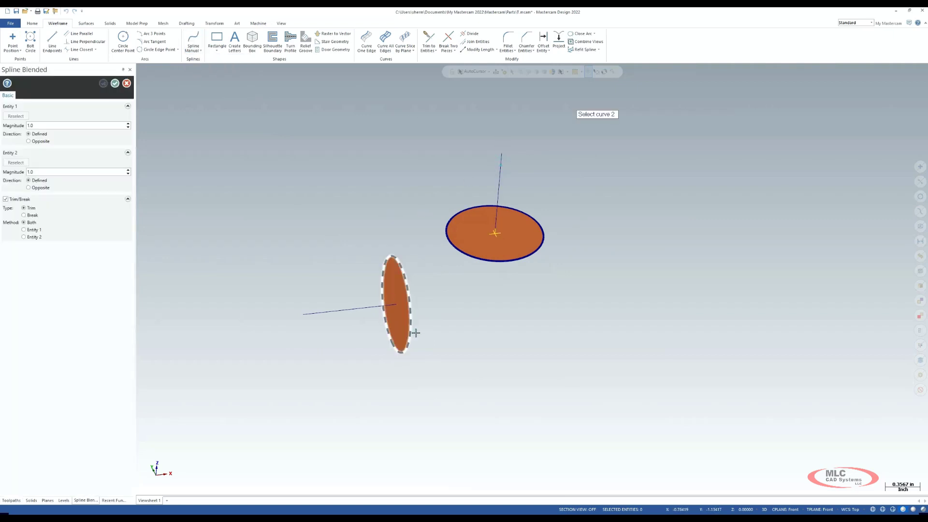
click(353, 314)
click(456, 302)
key(alt+2)
middle_drag(492, 280, 504, 263)
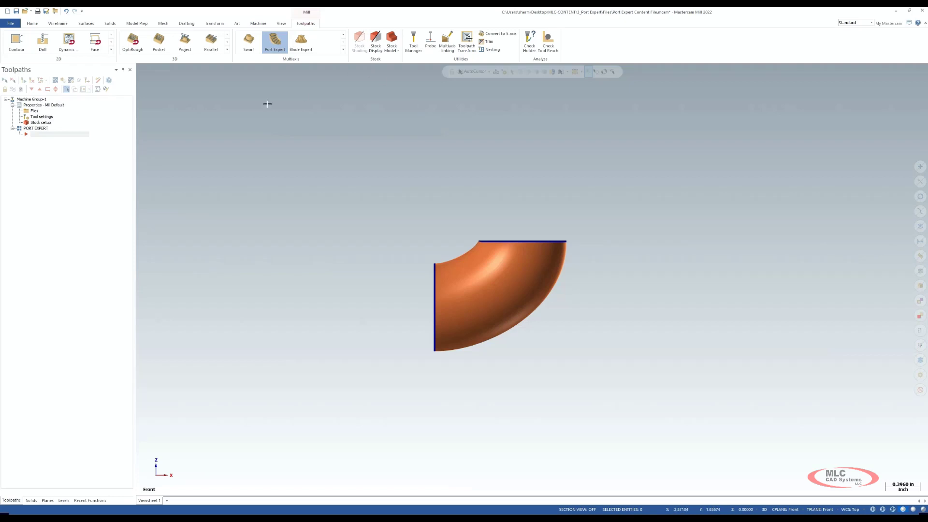
click(49, 123)
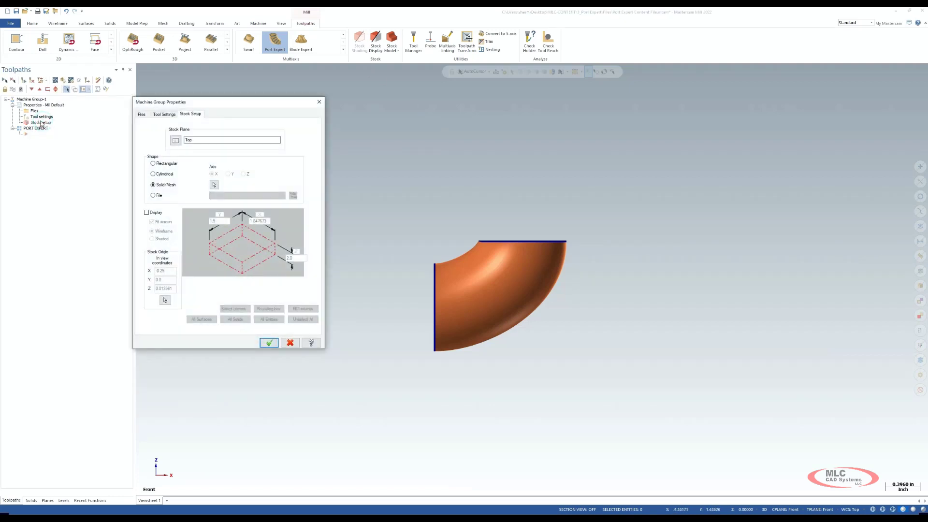
click(269, 343)
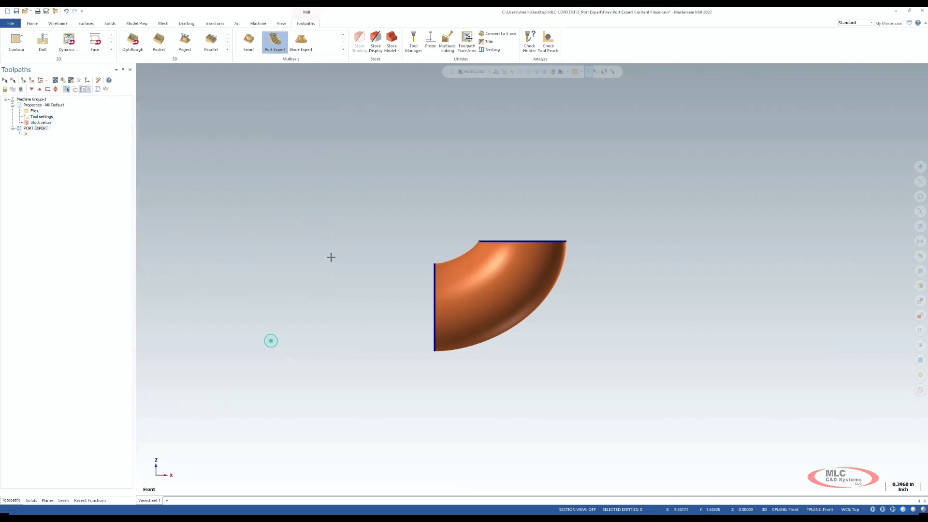
key(alt+7)
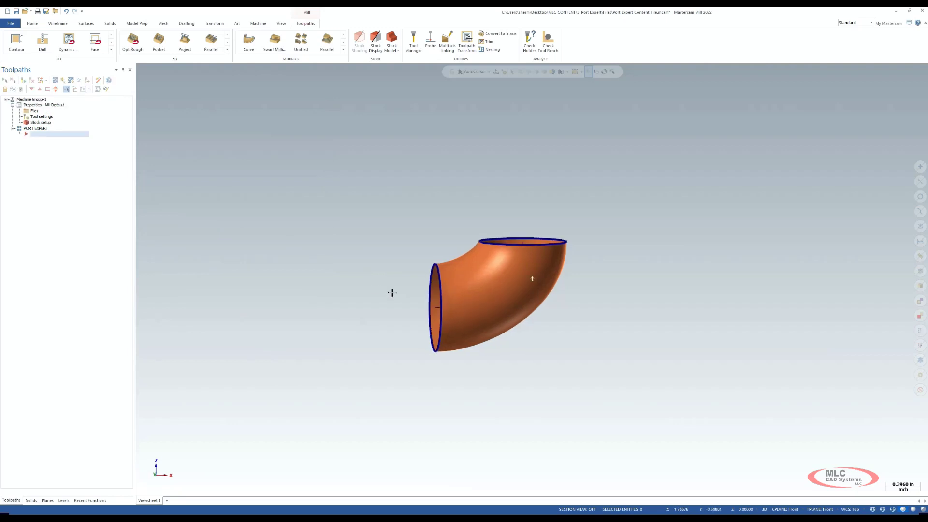
click(376, 41)
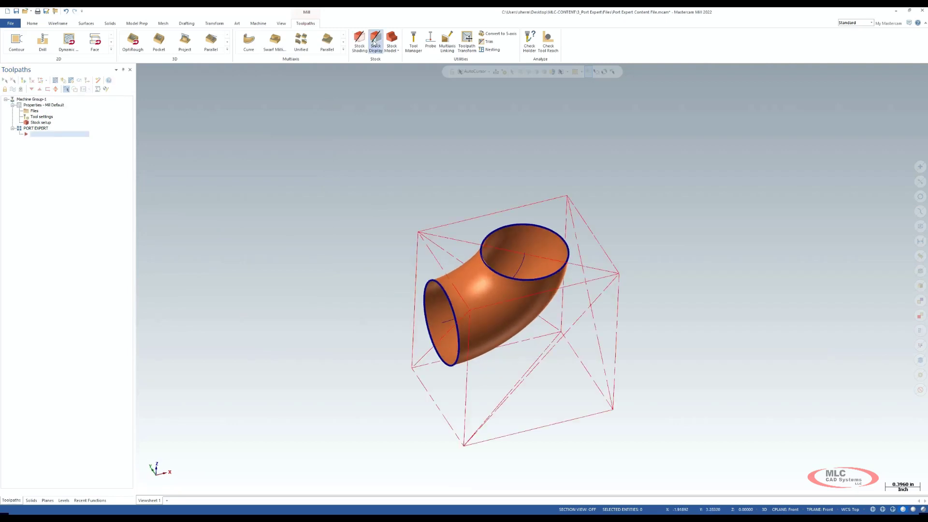
mouse_move(361, 317)
middle_down()
mouse_move(453, 305)
mouse_move(373, 307)
middle_up()
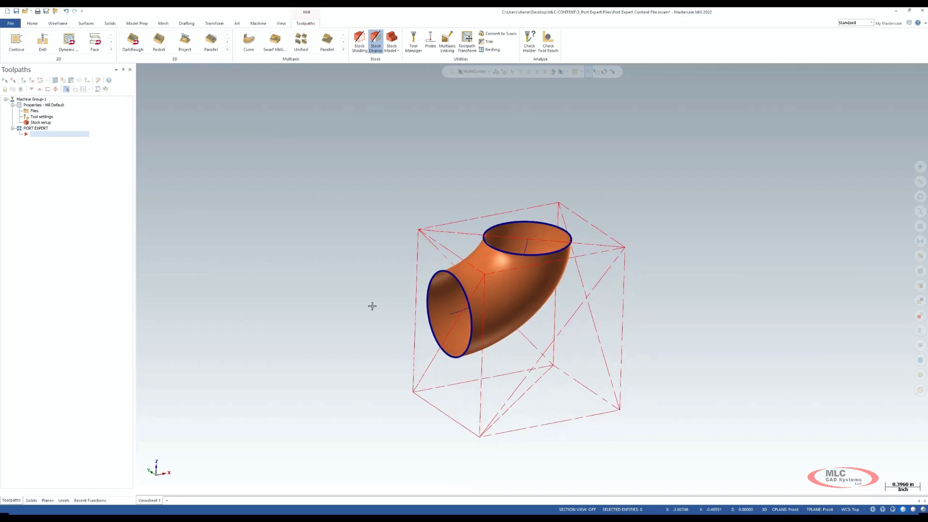
click(375, 41)
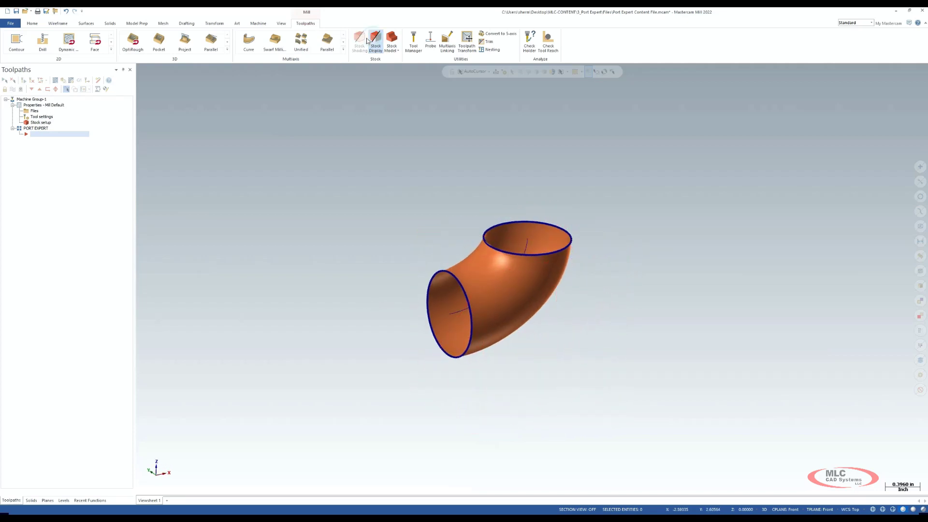
Start a Port Expert toolpath with the 0.5 Lollipop Cutter and comment 'RGH PORT'.
click(343, 49)
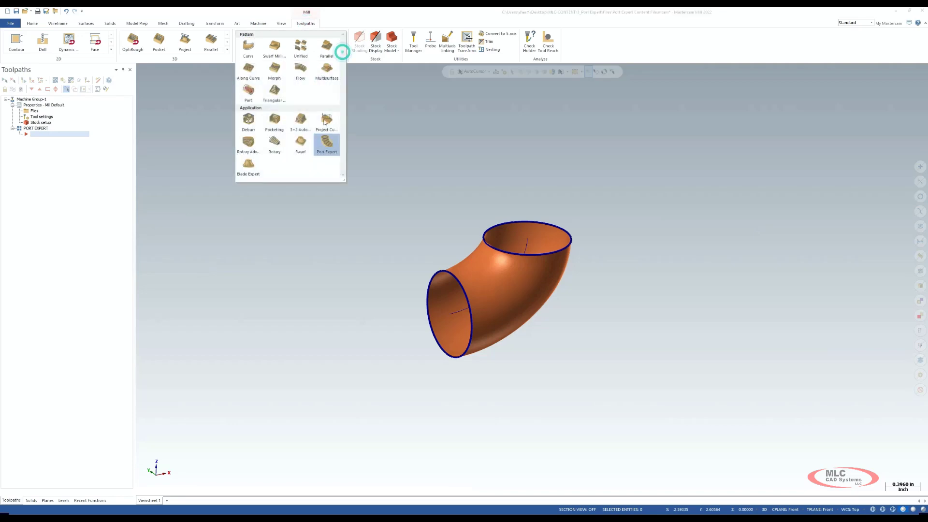
click(331, 153)
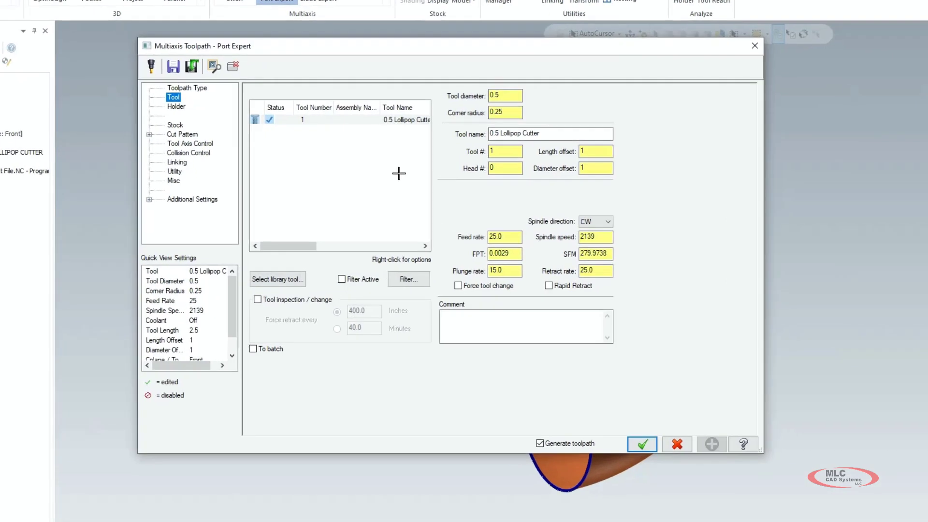
click(416, 120)
click(479, 315)
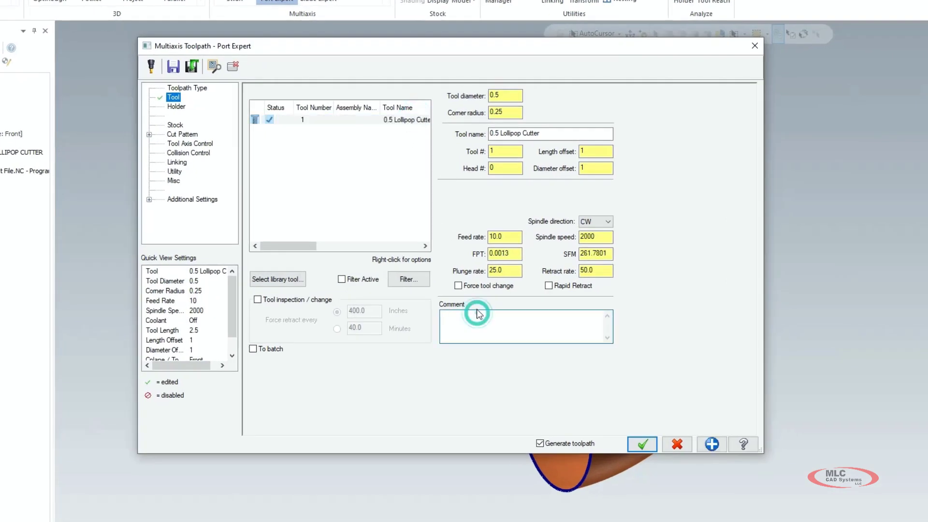
text(RGH PORT)
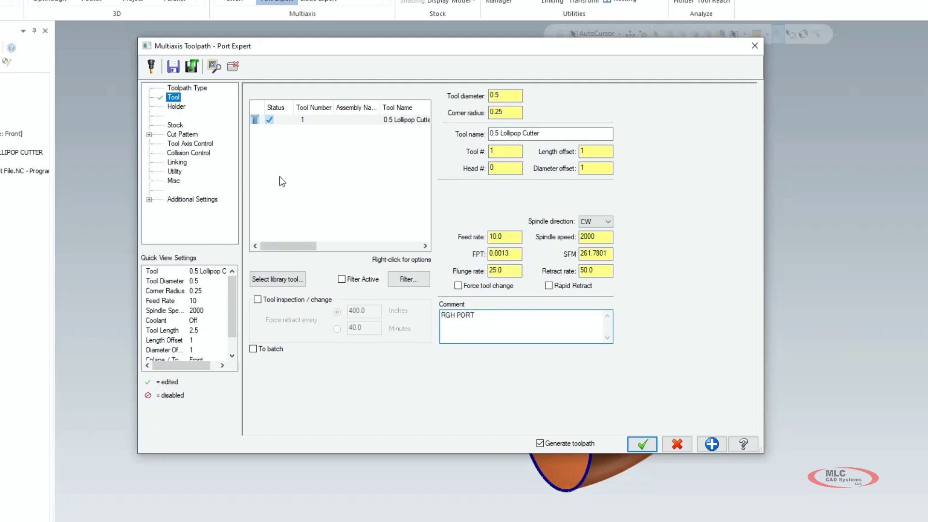
Set the Holder Tool Projection to 2.0.
click(175, 107)
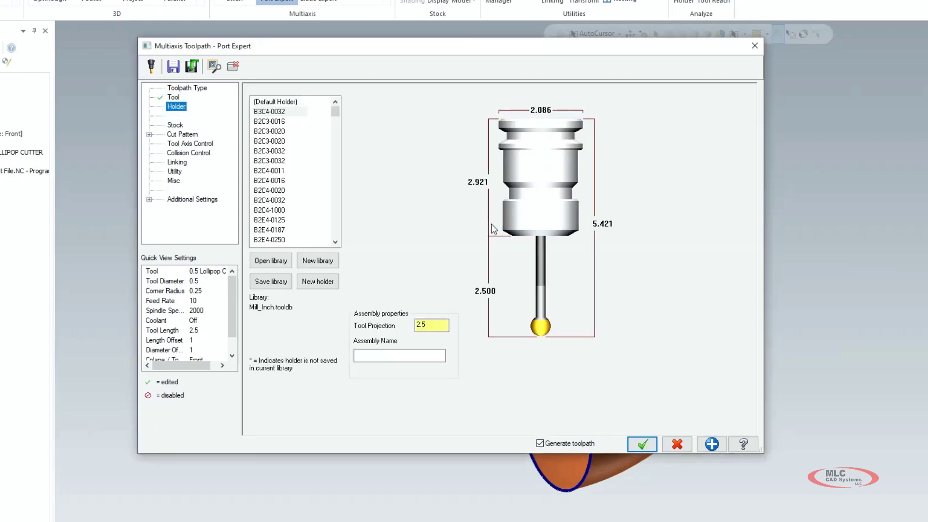
double_click(432, 327)
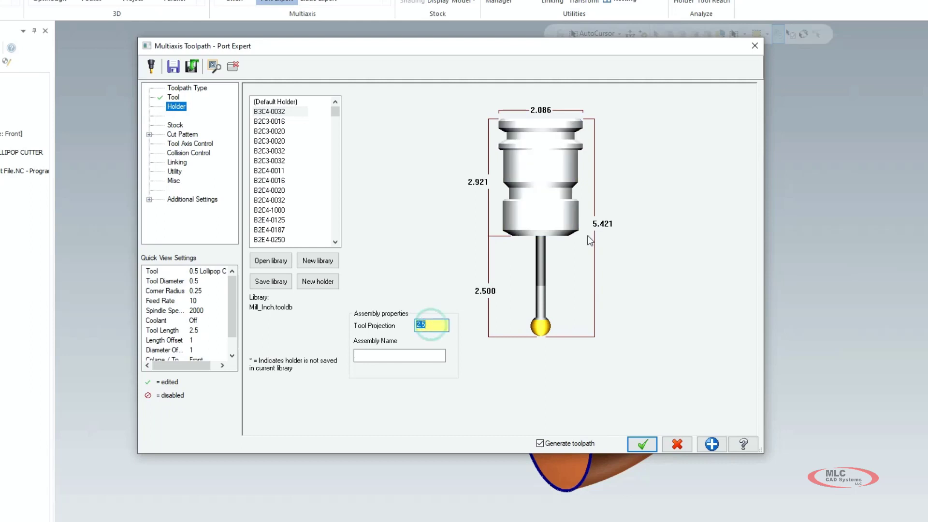
text(2.0)
click(400, 356)
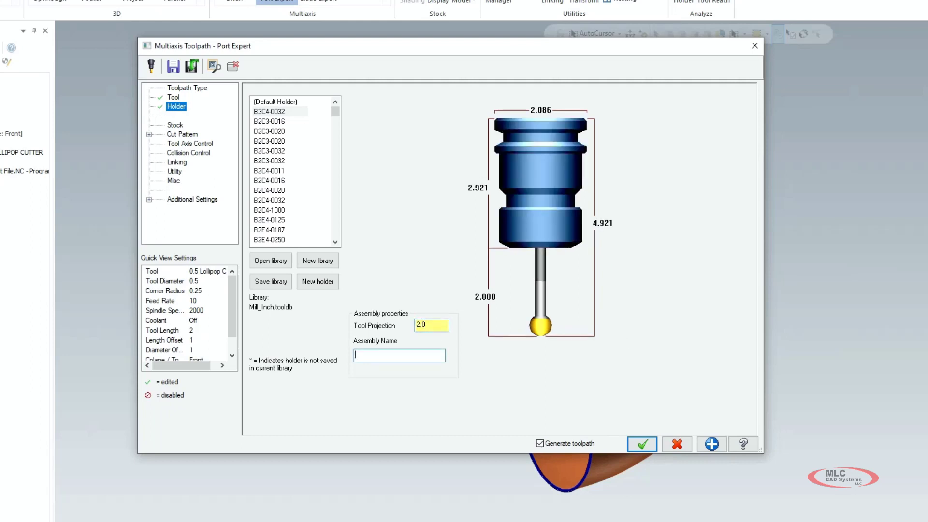
Set the Cut Pattern to Roughing with the Dynamic style.
click(177, 135)
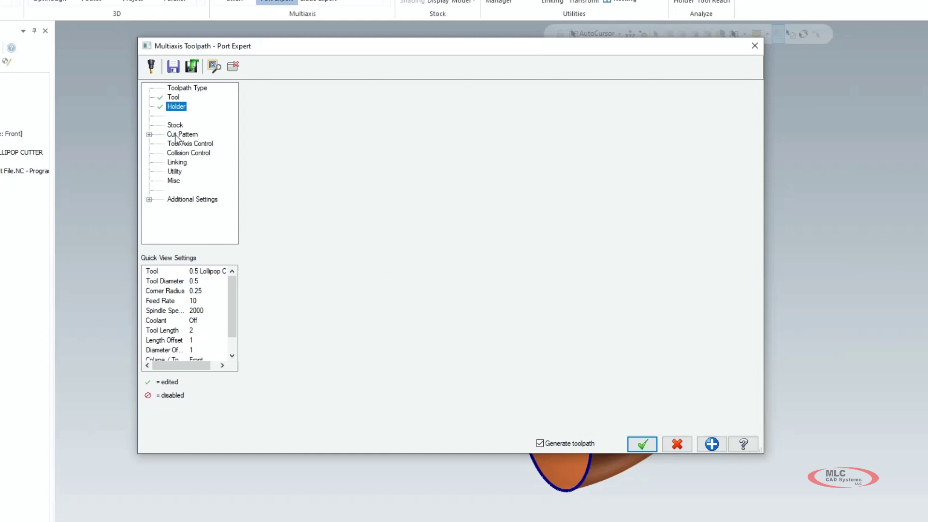
click(150, 135)
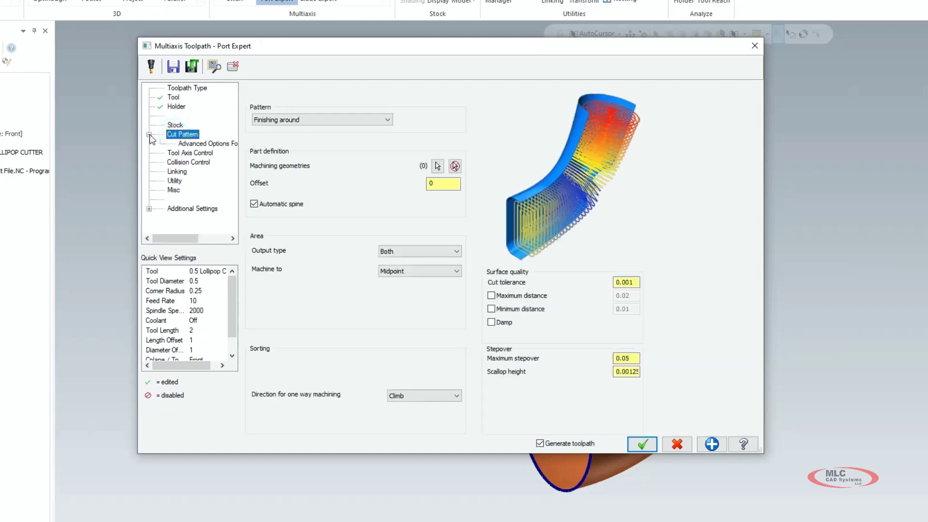
click(339, 122)
click(327, 131)
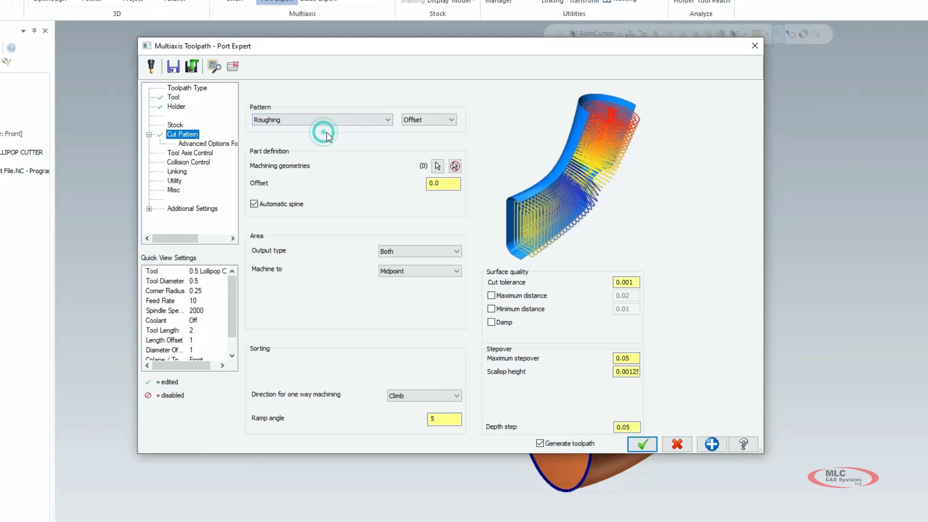
click(450, 119)
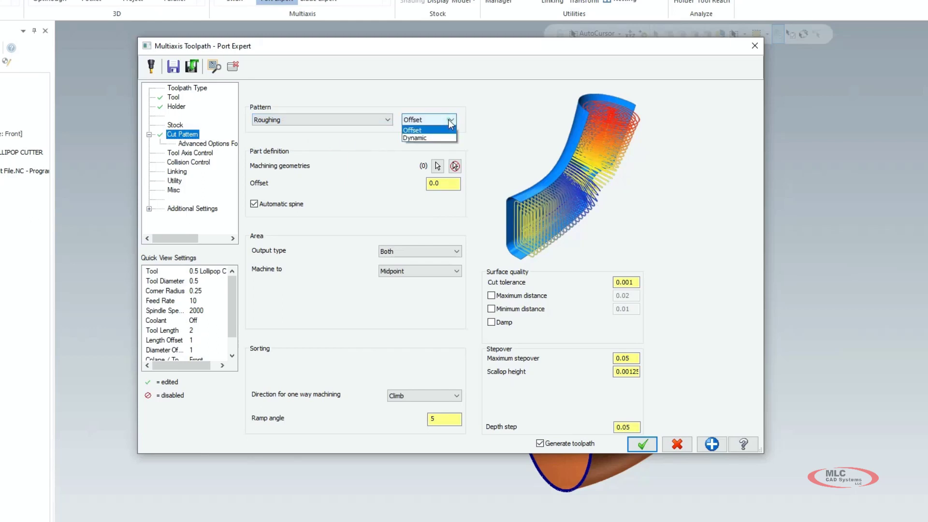
click(440, 138)
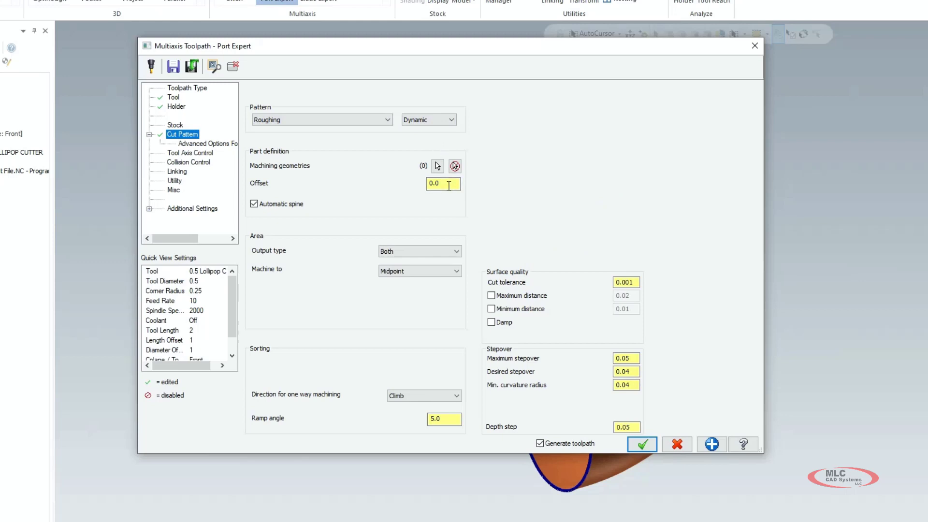
Select the elbow pipe as machining geometry and enter the 0.015 offset.
click(437, 166)
click(717, 293)
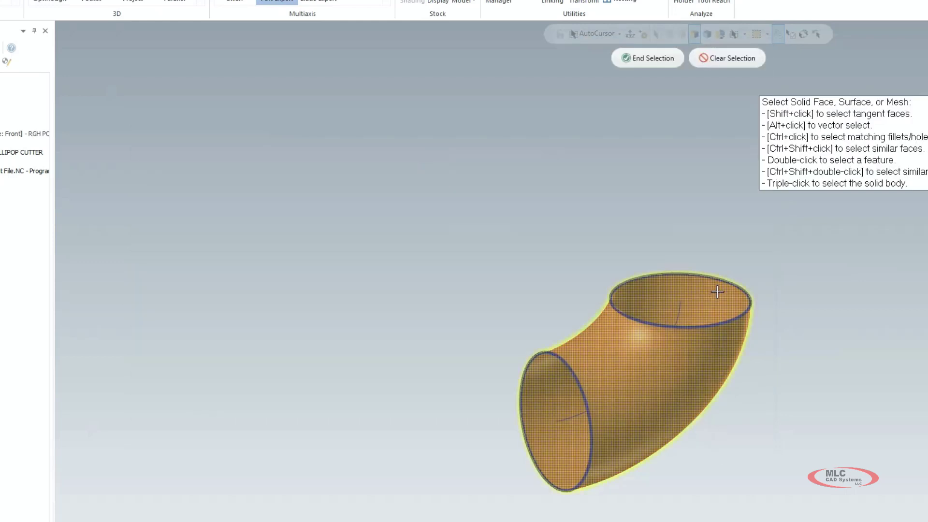
click(656, 70)
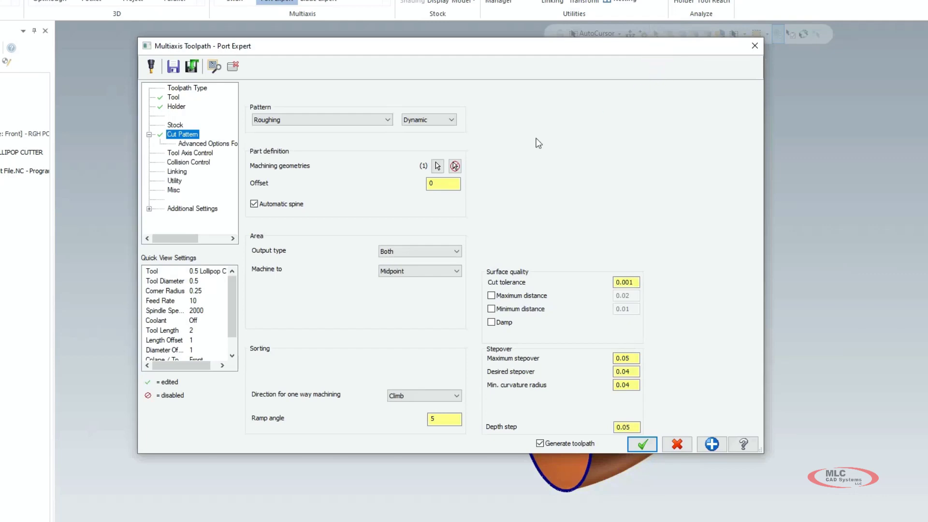
double_click(443, 184)
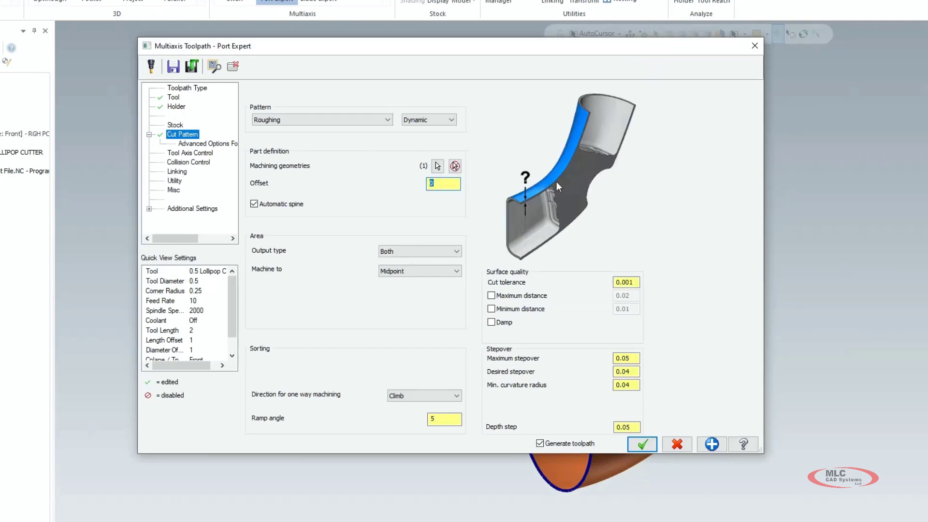
text(.015)
Turn off Automatic spine and chain the elbow's centre curve as the spine.
click(254, 204)
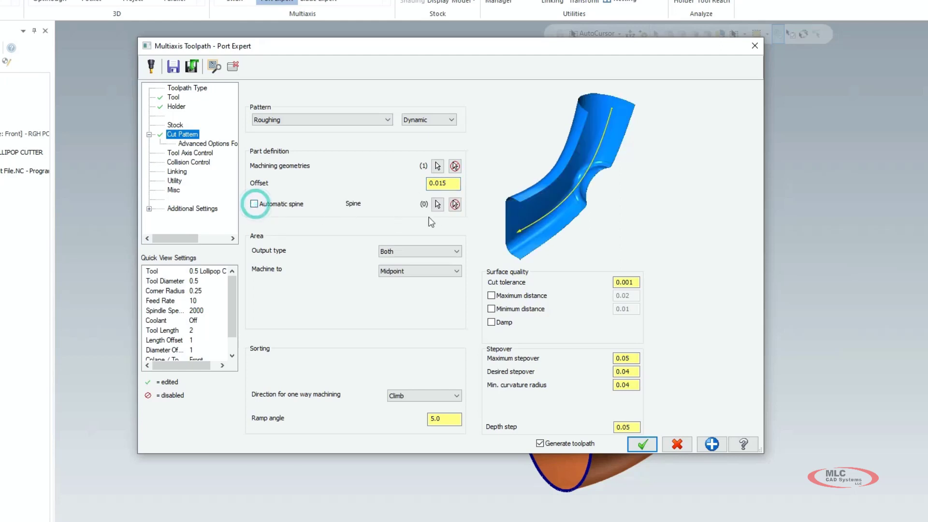
click(438, 205)
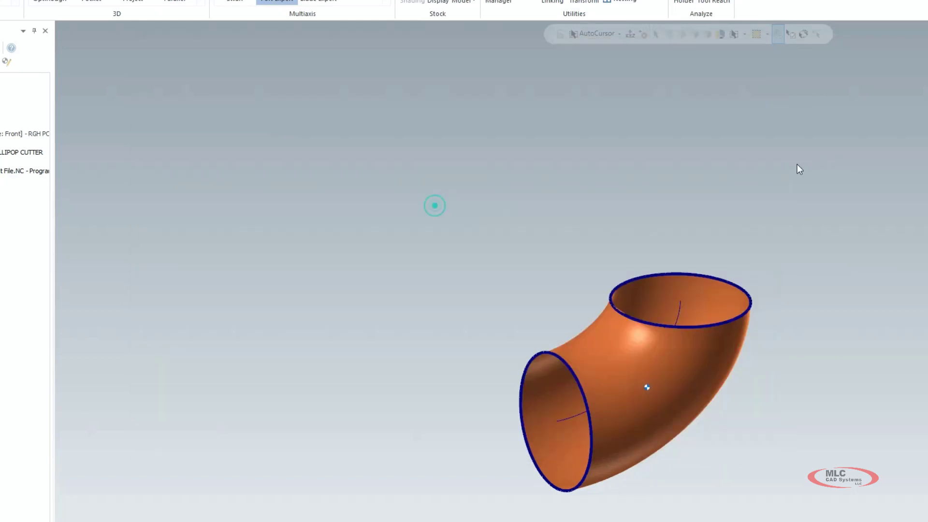
click(679, 308)
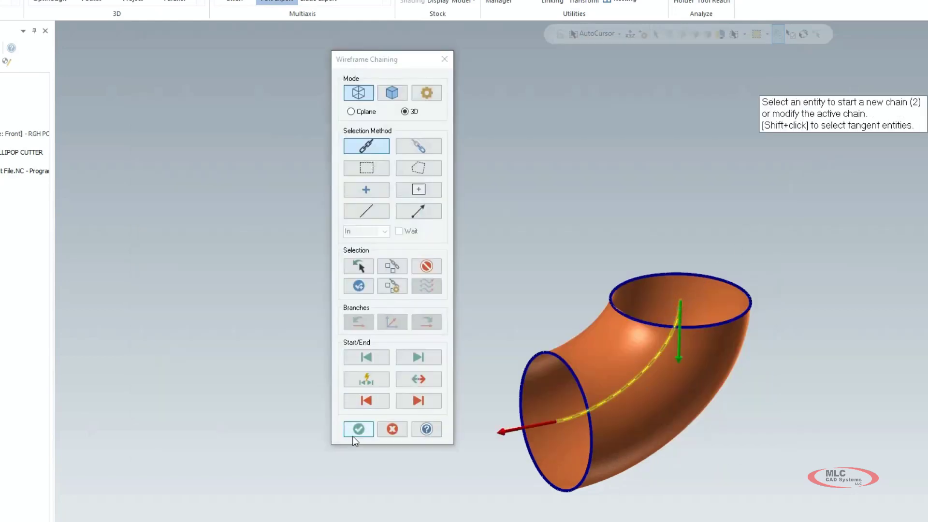
click(353, 434)
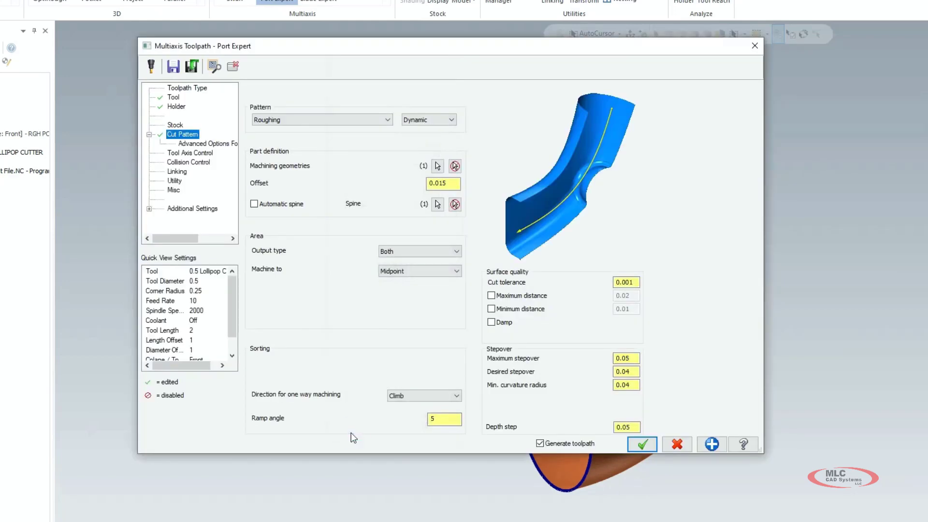
Try Top and Bottom output types, then leave Output type on Both.
click(450, 251)
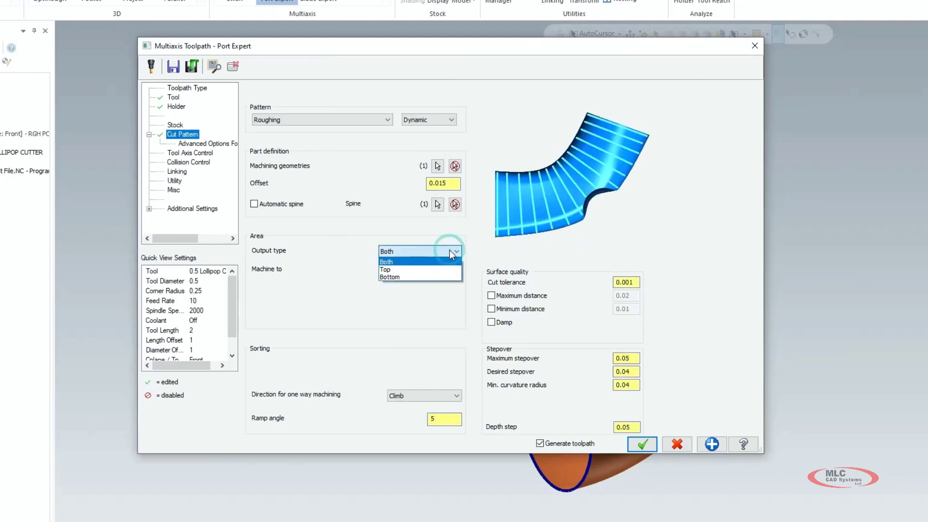
click(396, 271)
click(425, 251)
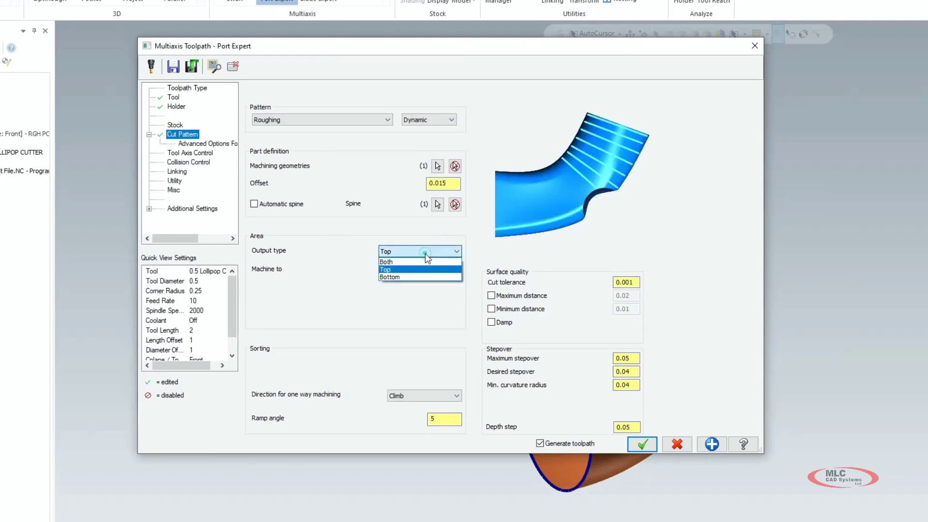
click(406, 276)
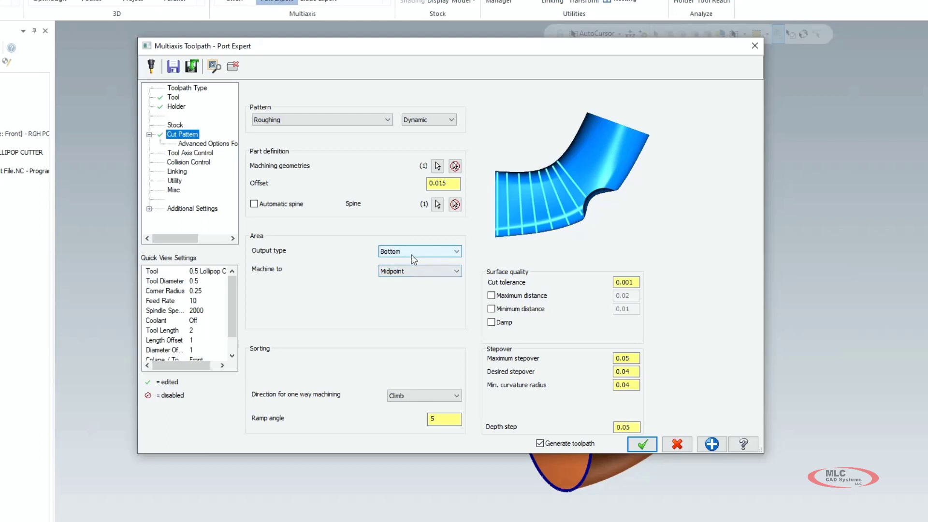
click(412, 255)
click(411, 258)
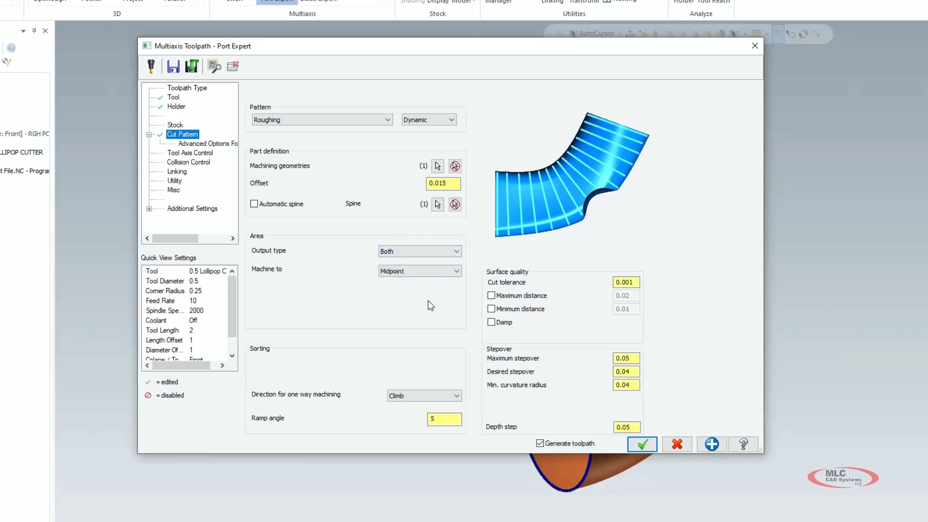
Preview the maximum top, maximum bottom and user-defined Machine to options, then keep Midpoint.
click(445, 271)
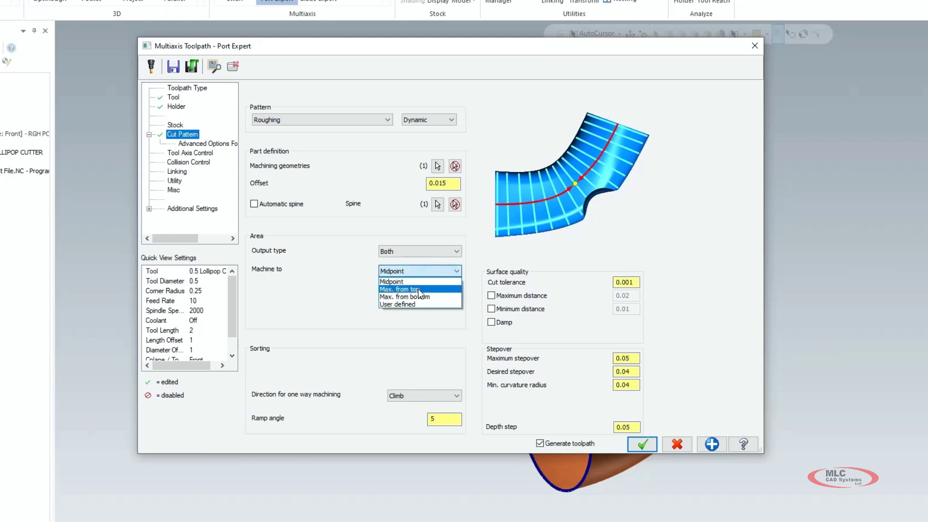
click(418, 289)
click(427, 268)
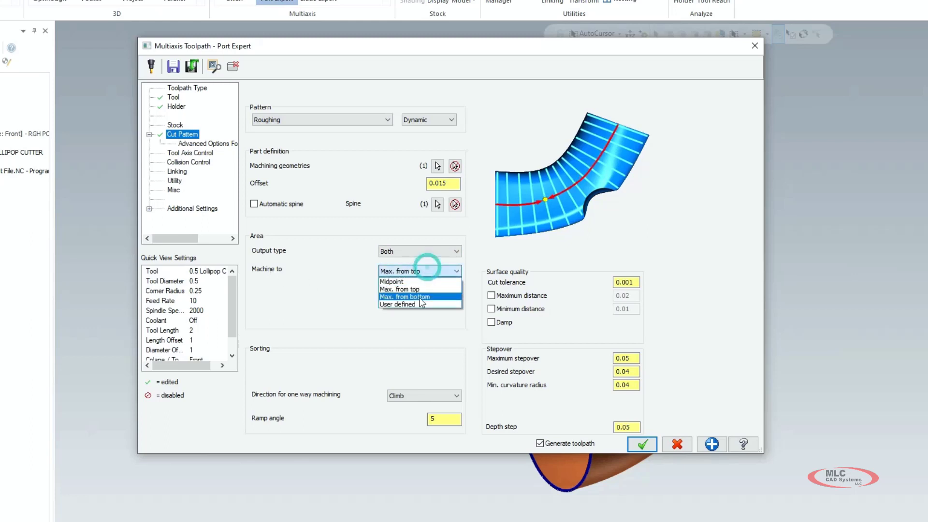
click(423, 297)
click(425, 269)
click(414, 304)
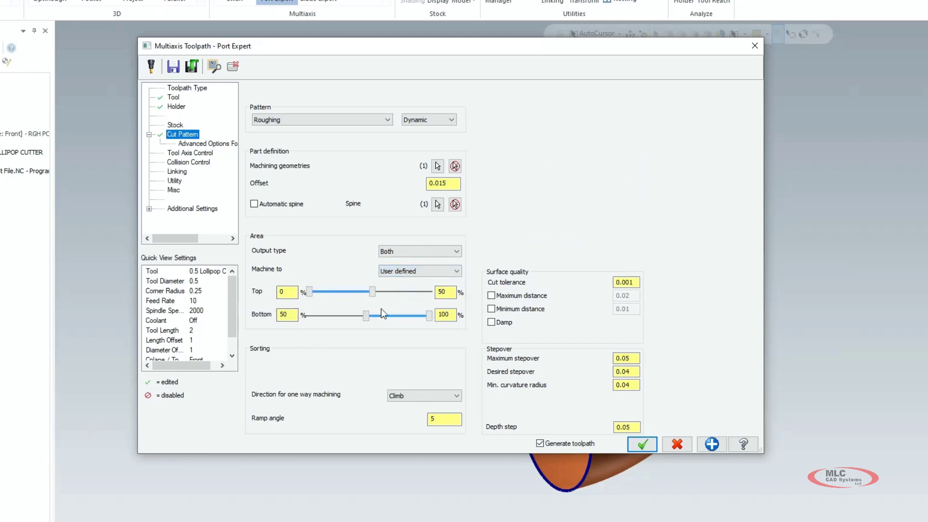
click(411, 271)
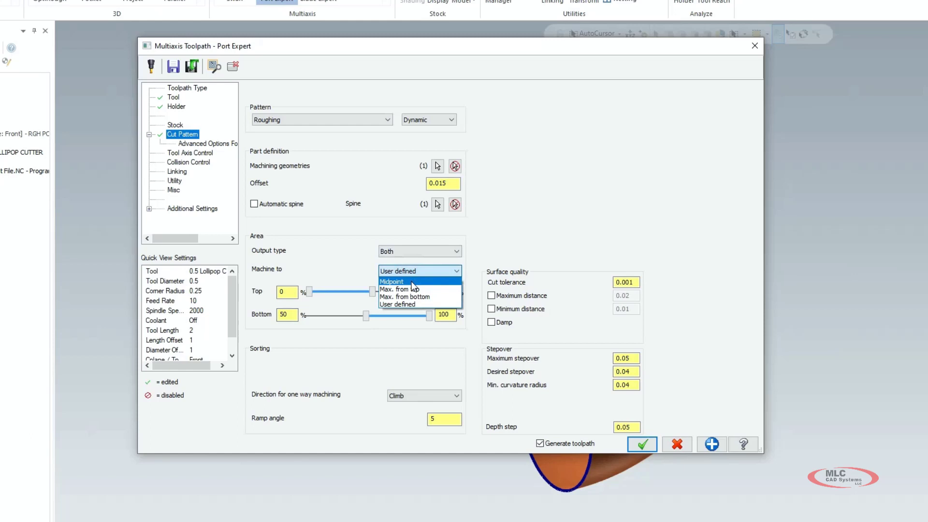
click(411, 281)
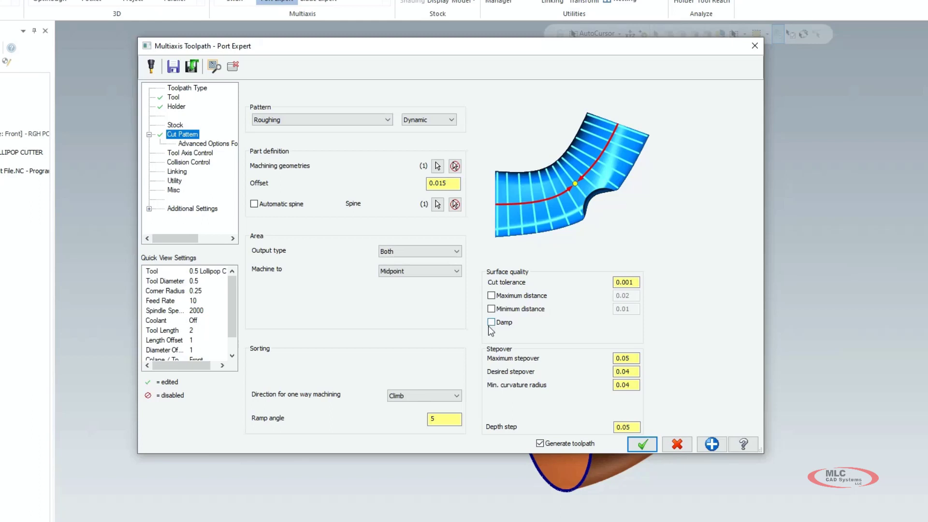
Review the maximum stepover, desired stepover and minimum curvature radius values.
click(635, 359)
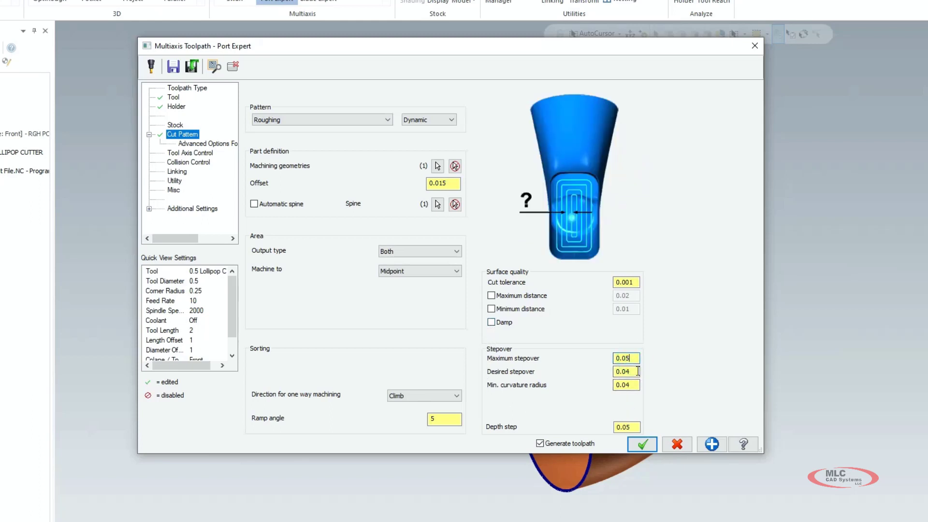
click(633, 373)
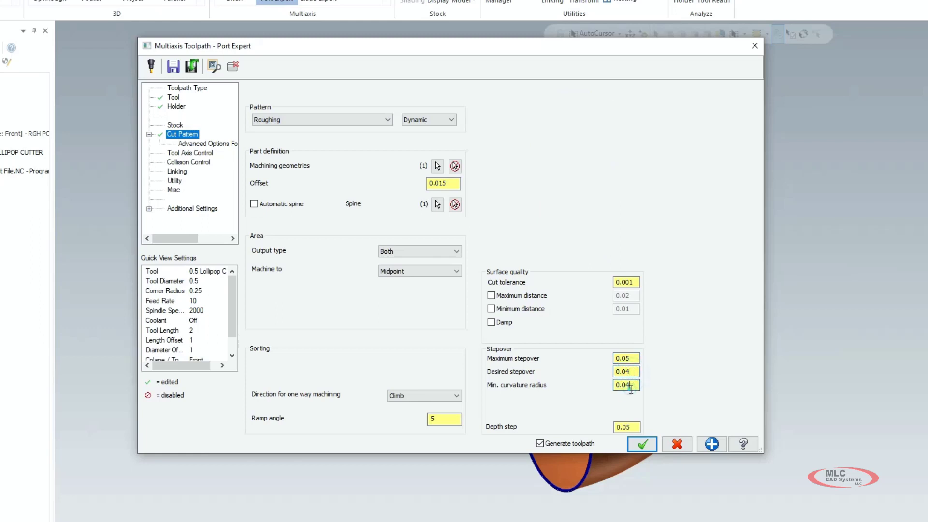
click(632, 387)
Try 4 Axis tool axis output, then set the Output format back to 5 Axis.
click(195, 154)
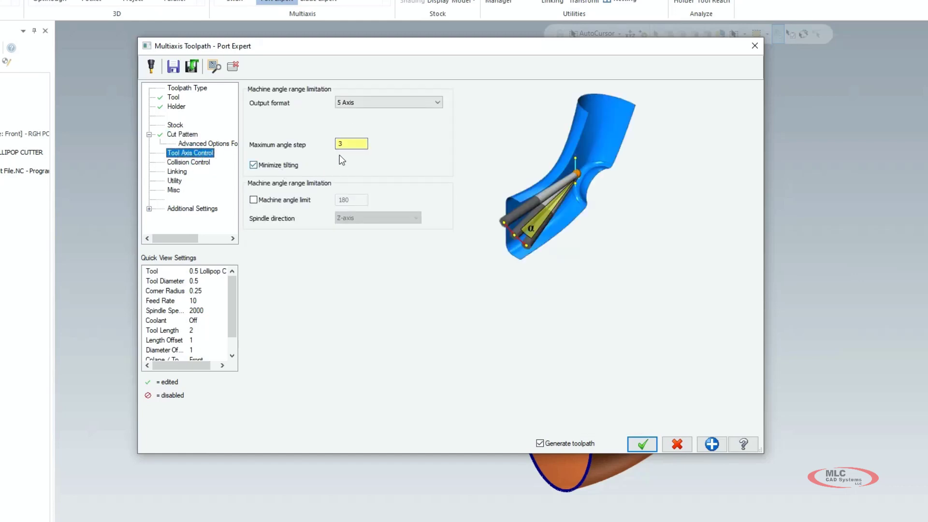
click(402, 103)
click(368, 113)
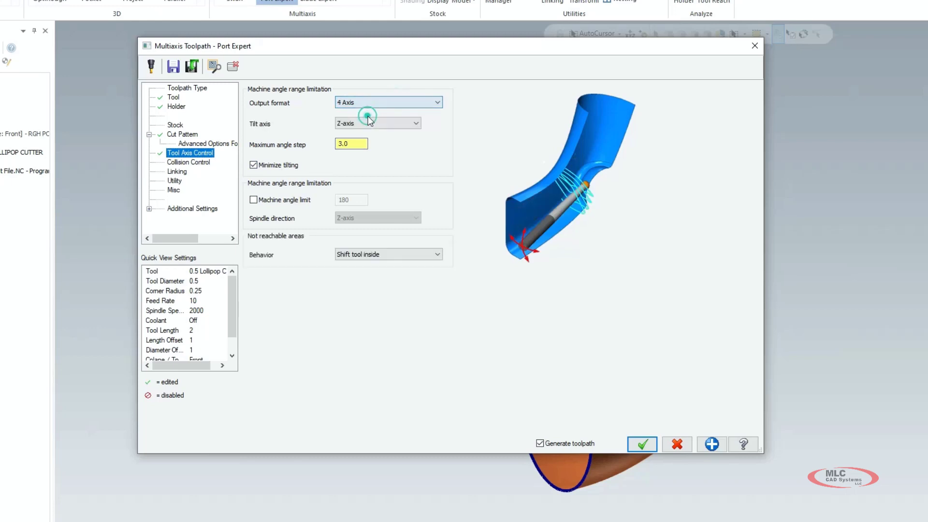
click(384, 100)
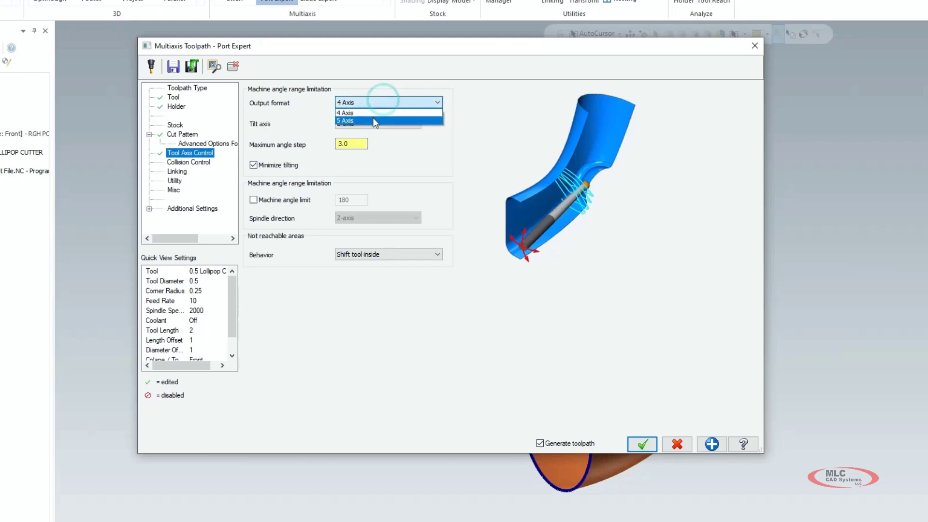
click(373, 119)
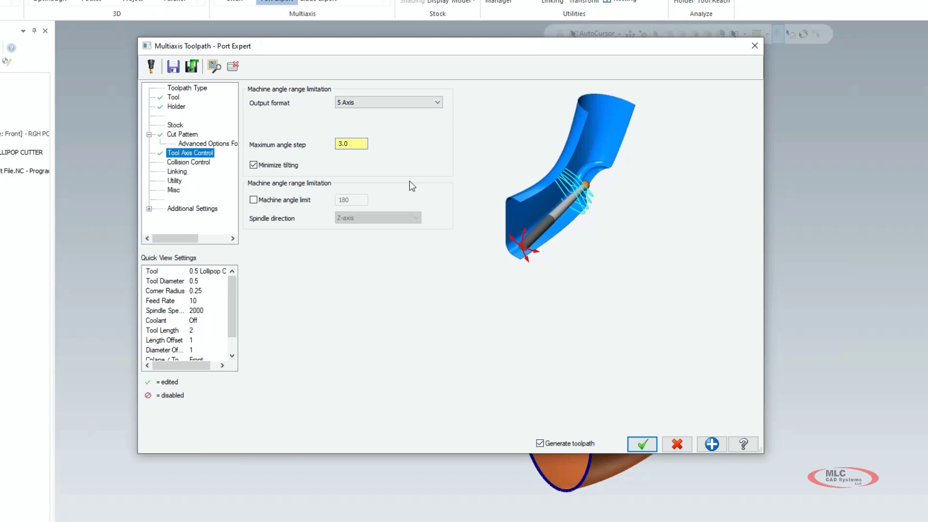
click(195, 162)
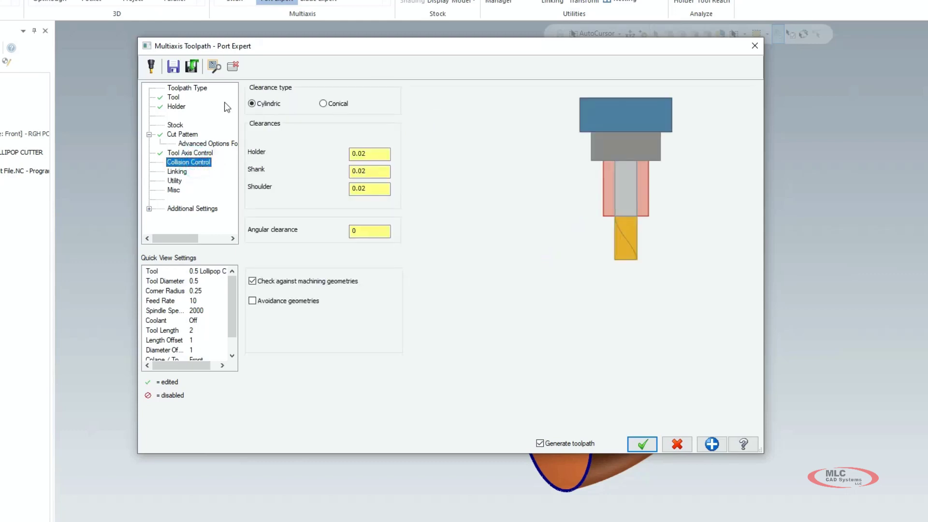
Keep Cylindric clearances and set the holder clearance to 0.1.
click(327, 105)
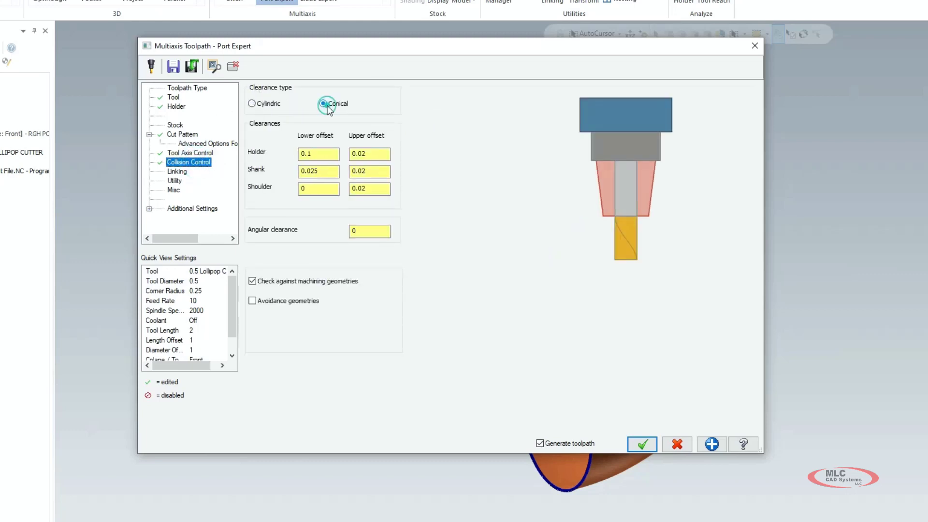
click(251, 104)
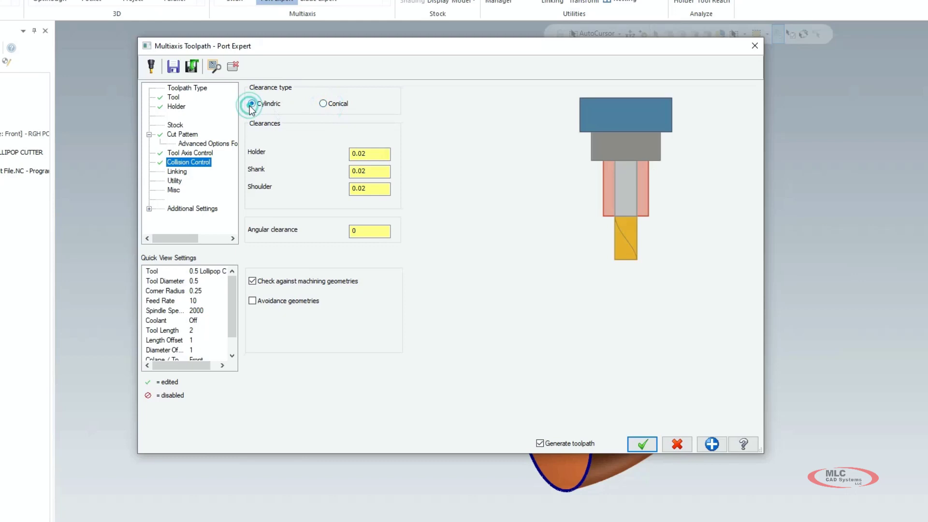
click(371, 153)
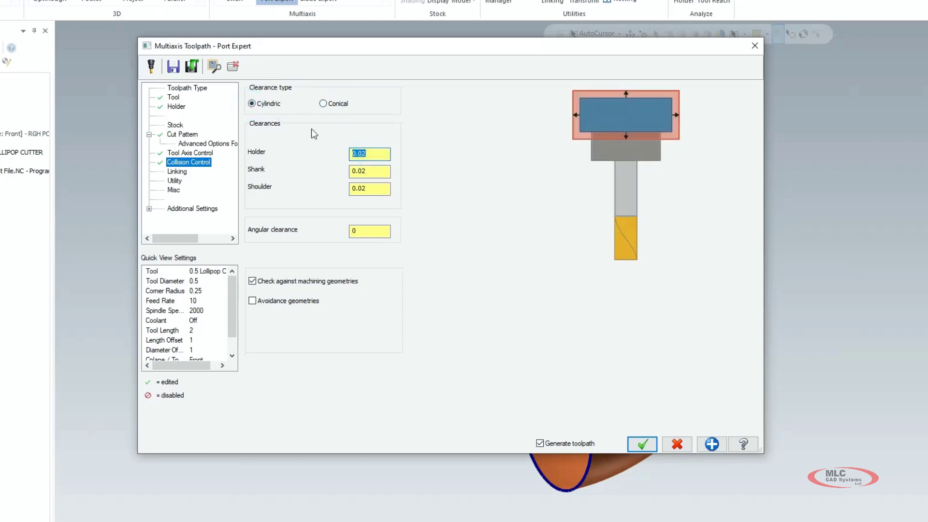
text(.1)
key(Tab)
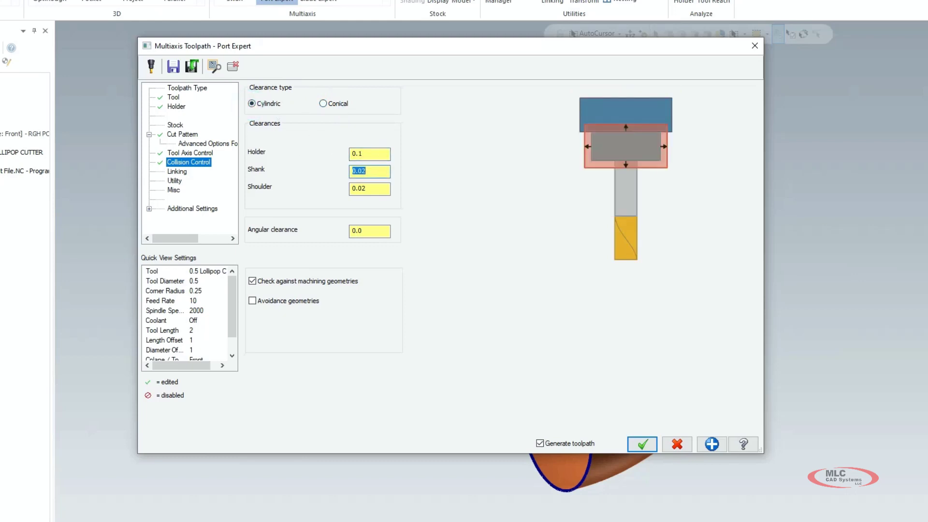
Set the Linking connection cylinder Through option to Auto and accept the roughing toolpath.
click(175, 173)
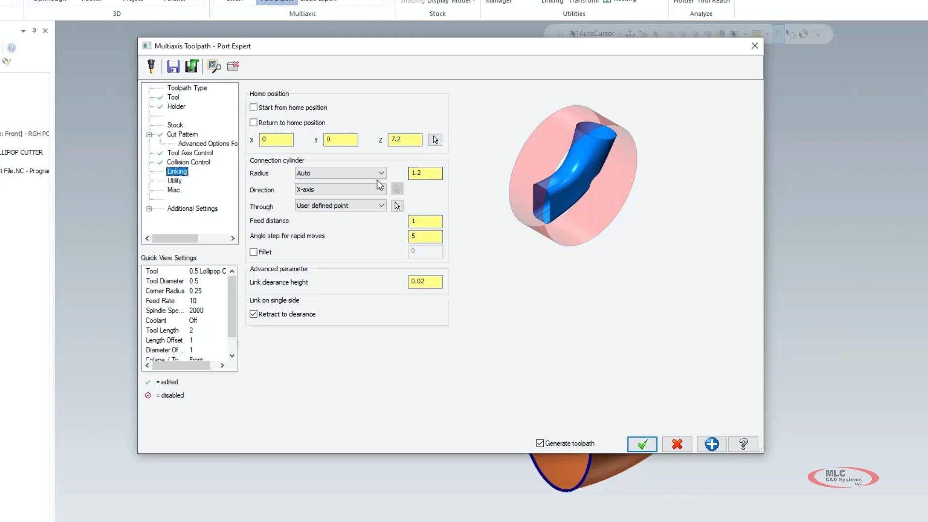
click(368, 207)
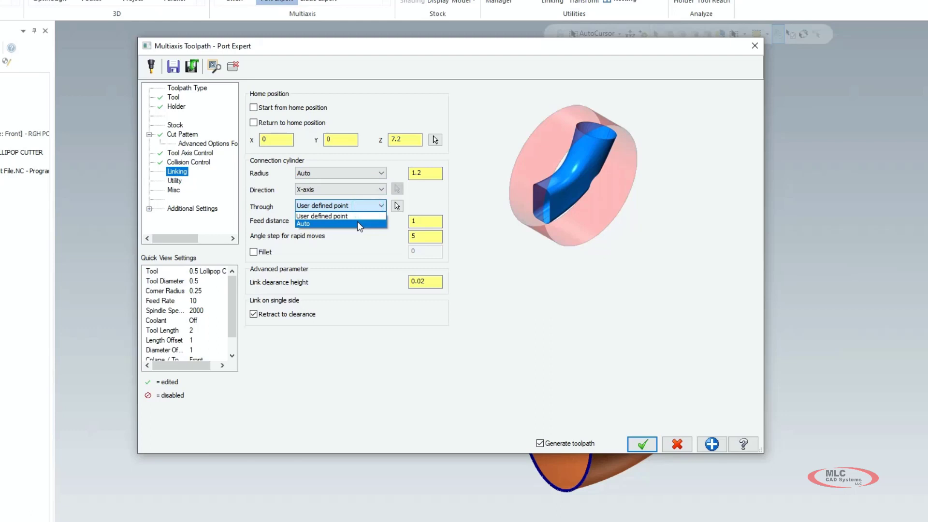
click(358, 223)
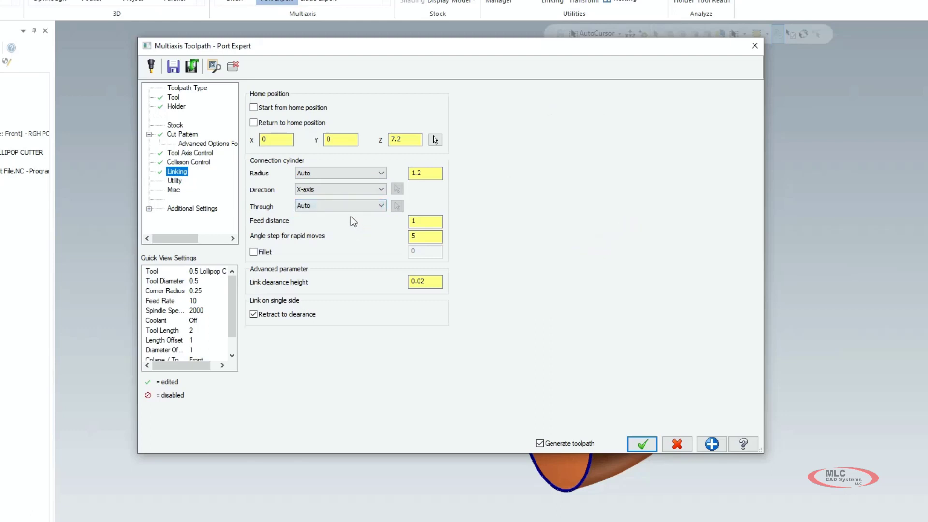
click(643, 443)
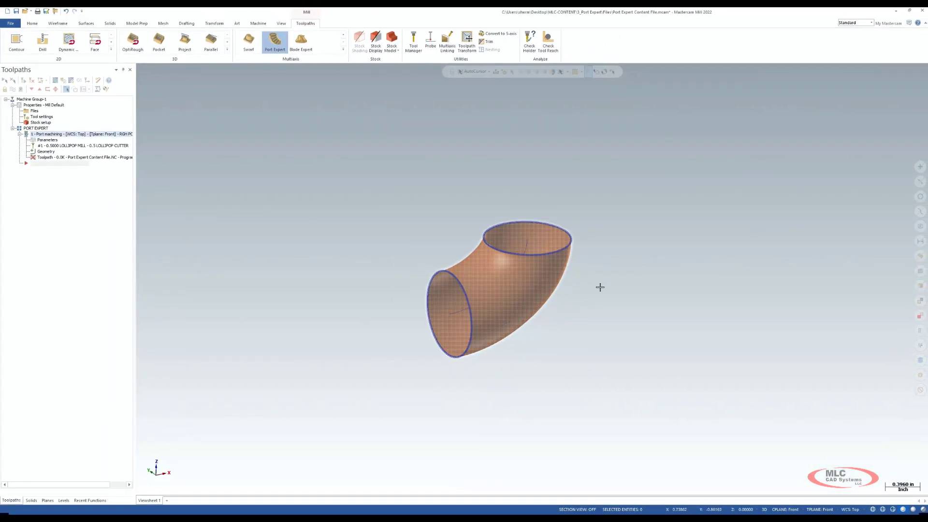
Copy the Port machining operation after the original and move the insert arrow below operation 2.
right_drag(48, 134, 51, 193)
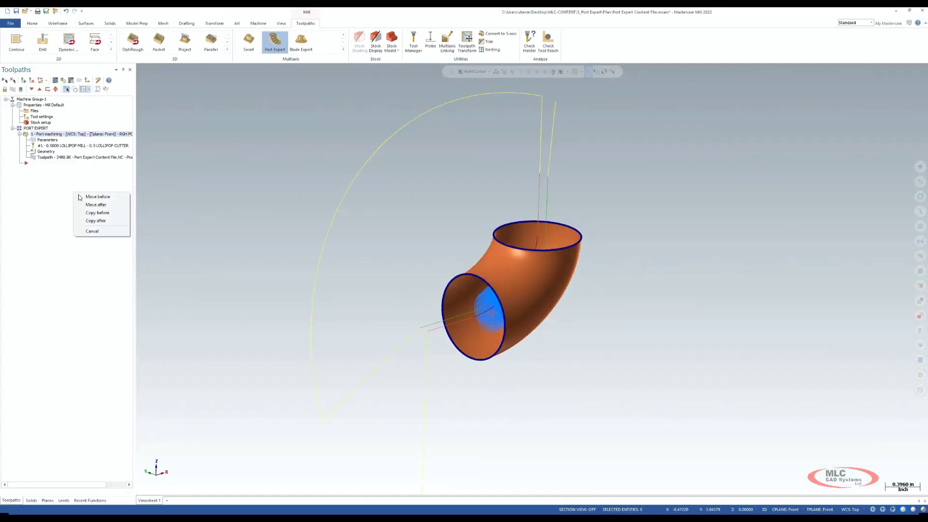
click(97, 221)
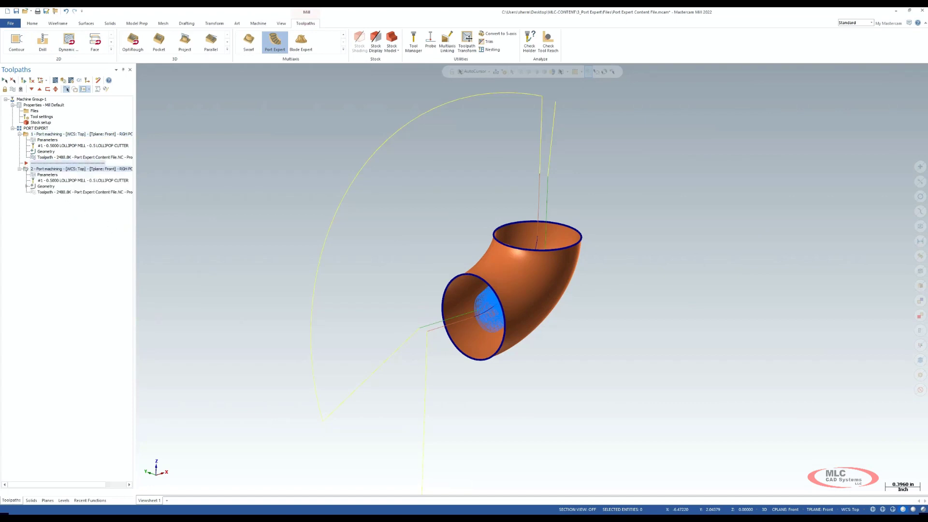
drag(26, 163, 47, 181)
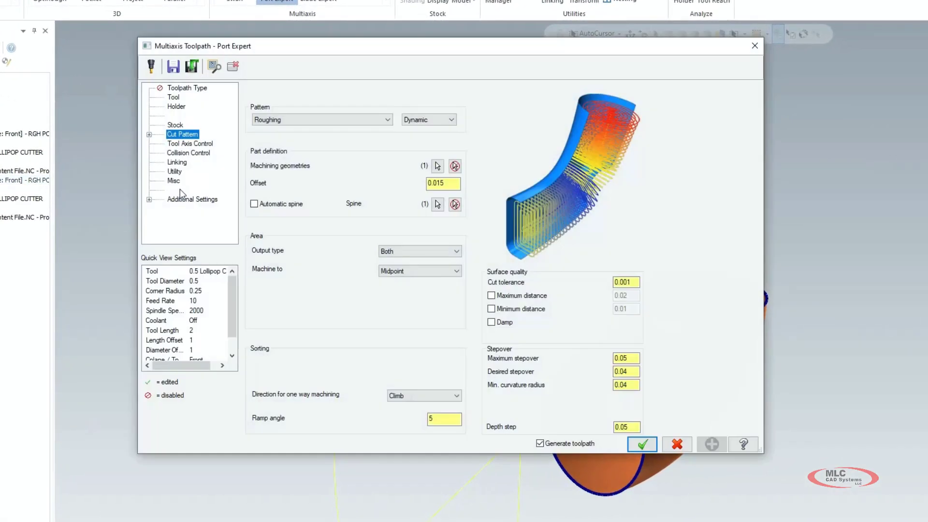
Switch the Cut Pattern to Finishing around and set the Offset to 0.0.
click(350, 119)
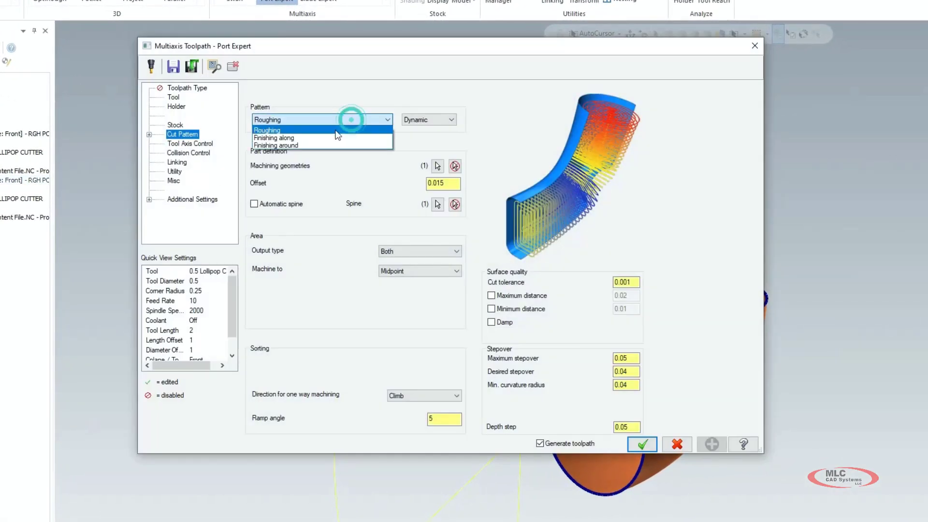
click(328, 138)
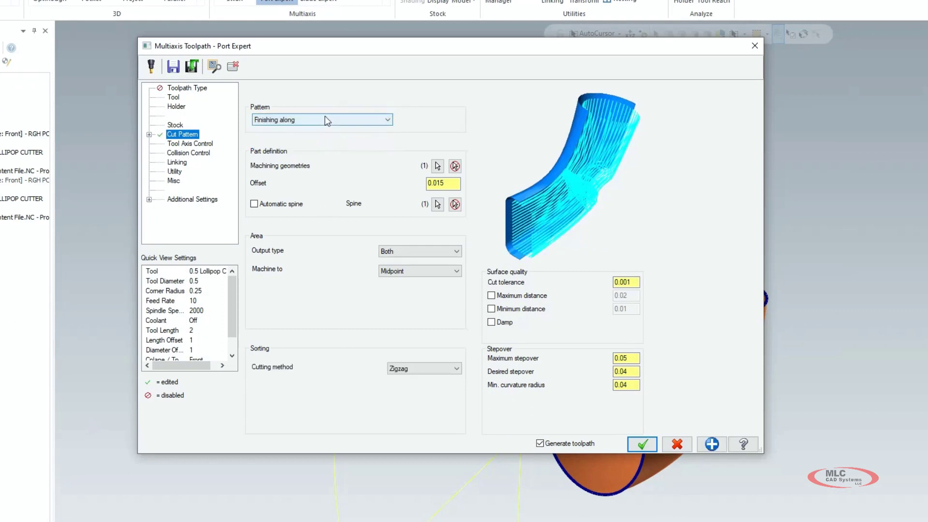
click(325, 116)
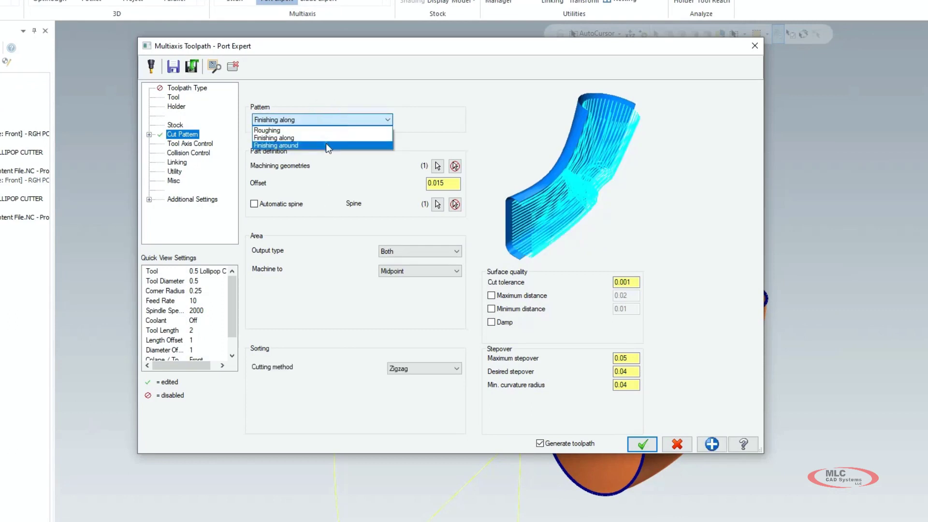
click(326, 143)
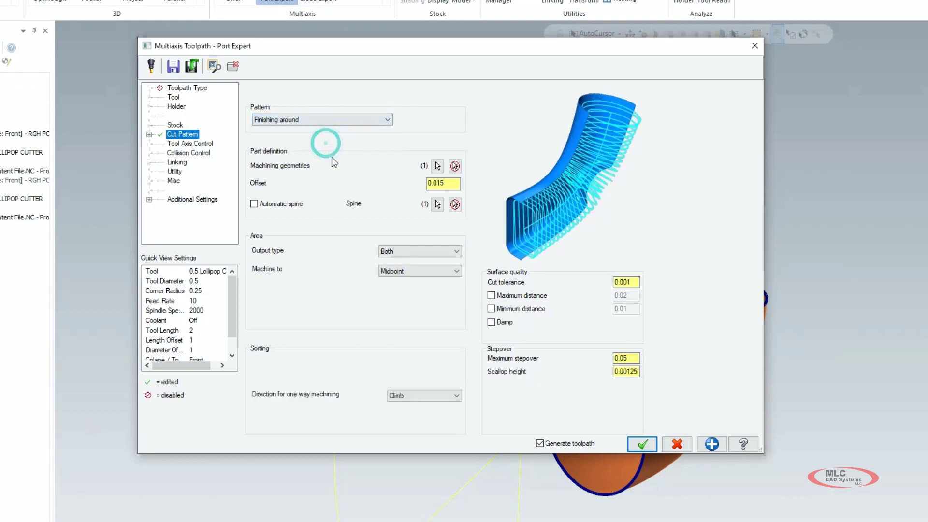
double_click(456, 182)
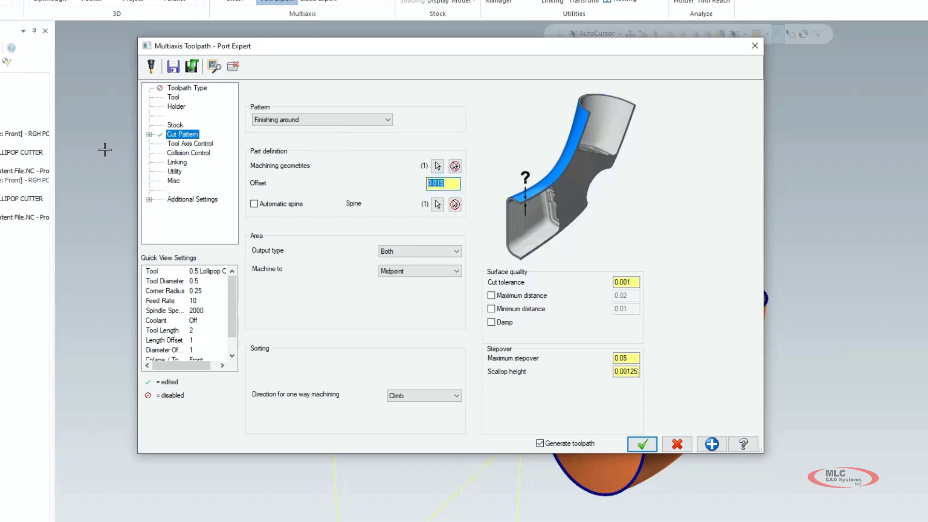
text(0.0)
key(Tab)
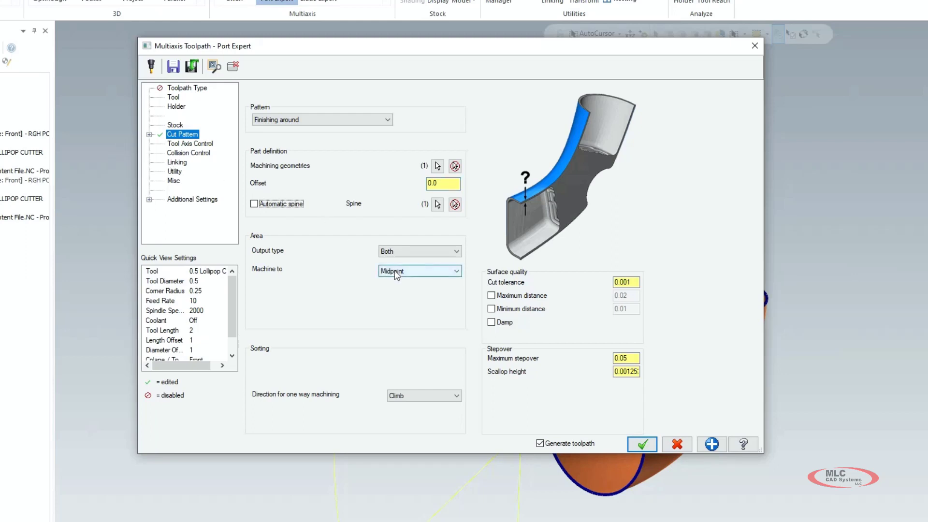
click(649, 446)
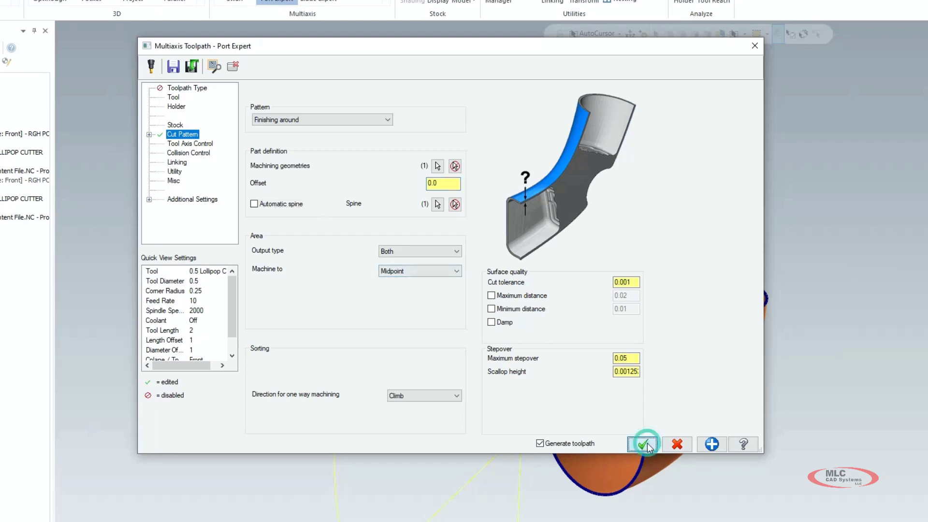
Set the Maximum stepover to 0.02 and accept the finishing toolpath.
double_click(627, 358)
text(.0)
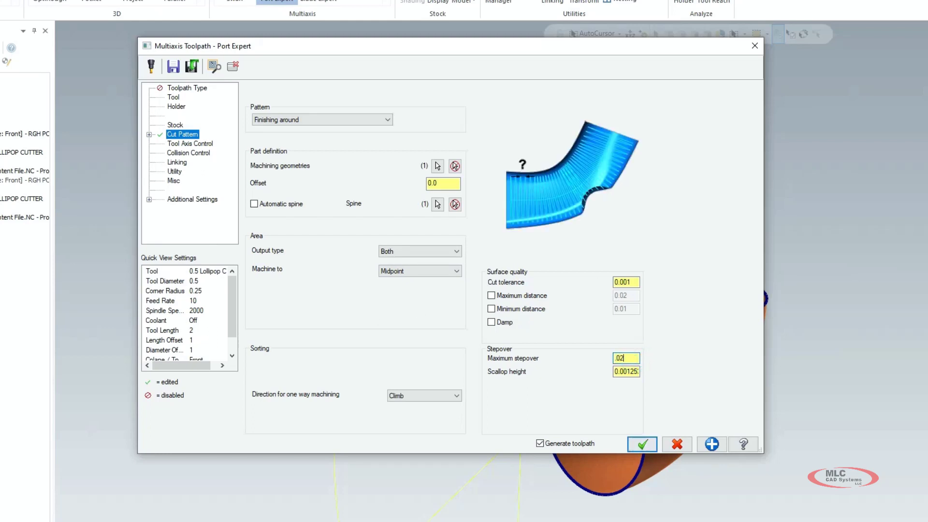
key(Tab)
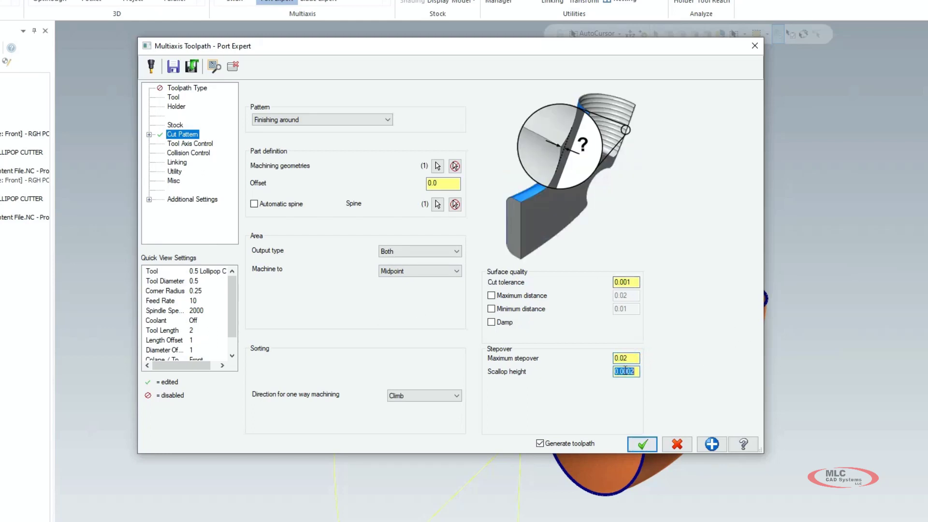
click(649, 450)
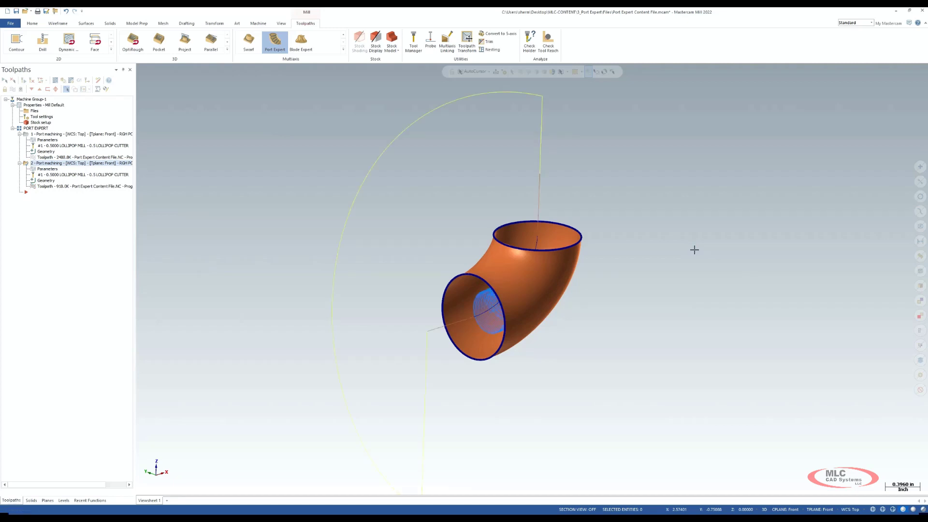
Verify both PORT EXPERT toolpaths together in Mastercam Simulator.
mouse_move(617, 188)
middle_down()
mouse_move(613, 263)
mouse_move(598, 309)
mouse_move(623, 185)
middle_up()
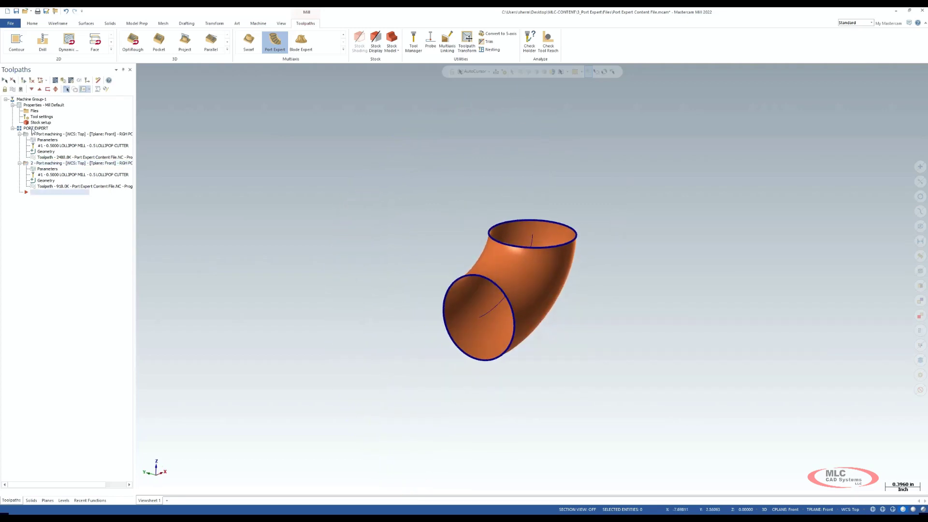
click(36, 128)
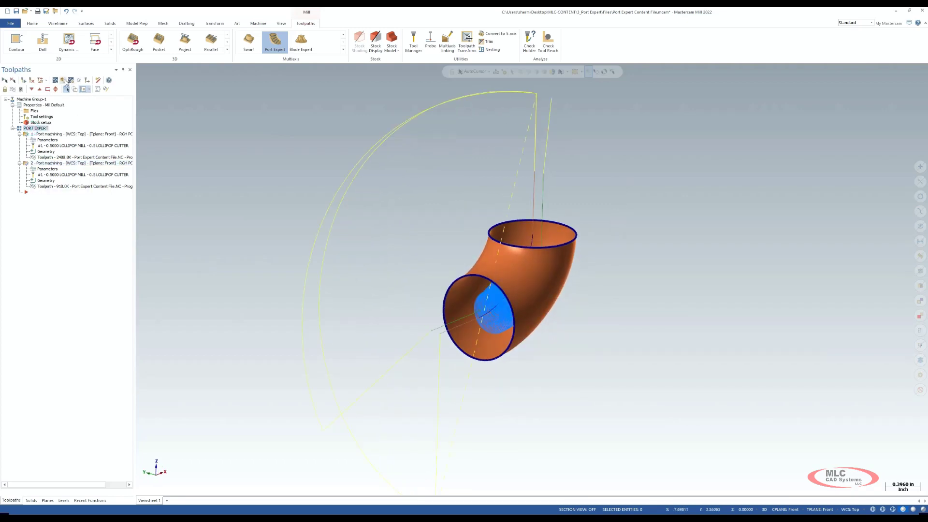
click(63, 80)
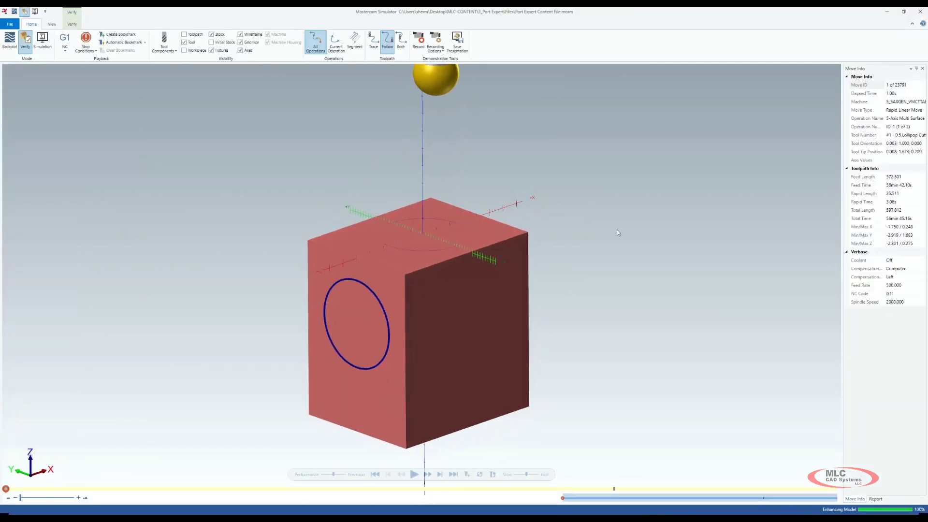
Start playback of the roughing and finishing simulation.
scroll(500, 236, down, 2)
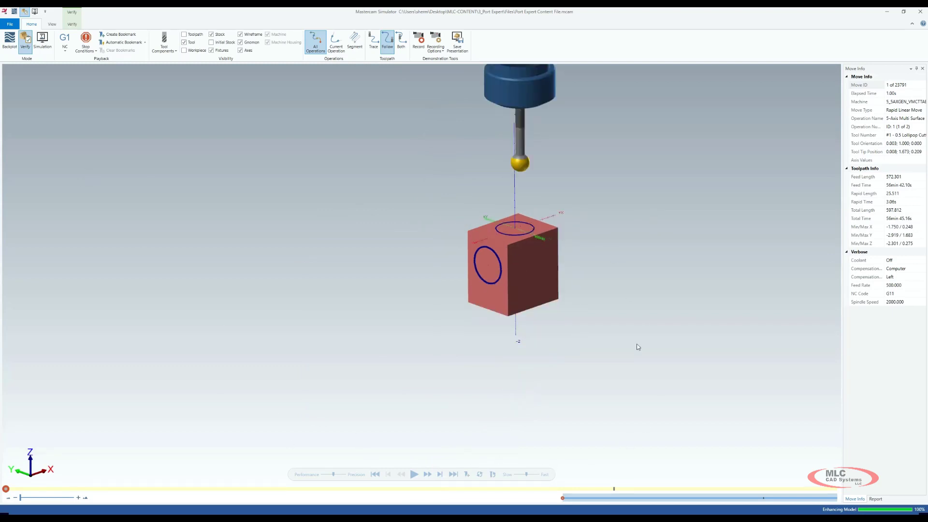
click(415, 474)
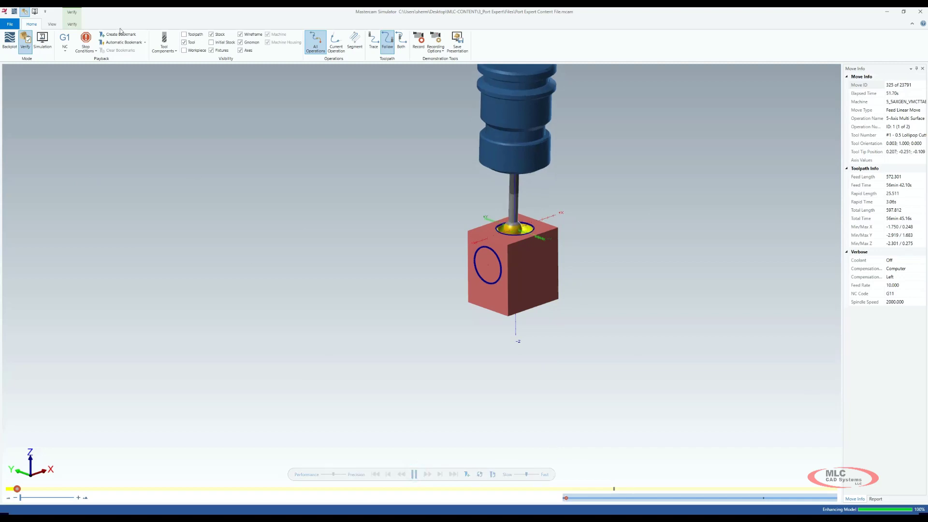
click(72, 23)
click(32, 24)
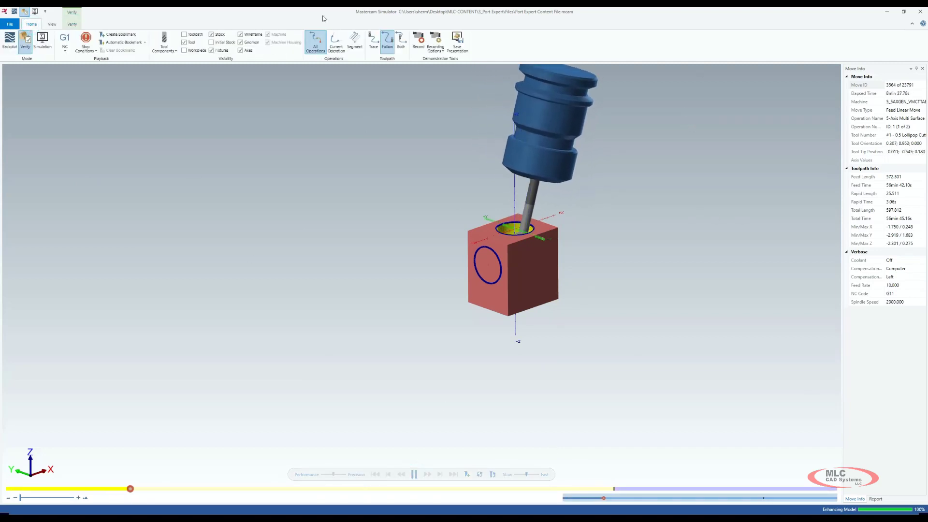
Make the stock translucent and hide the Axes and Gnomon.
click(211, 35)
scroll(588, 242, up, 5)
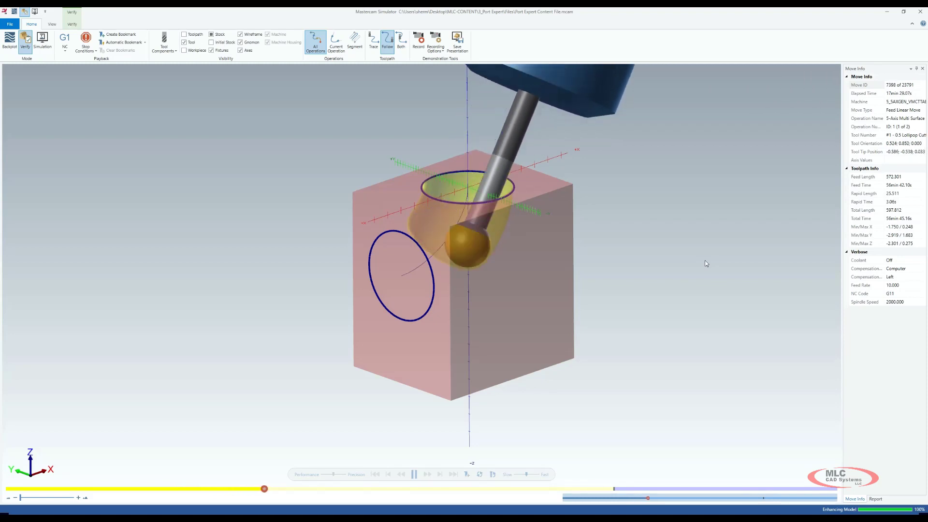
click(240, 52)
click(240, 42)
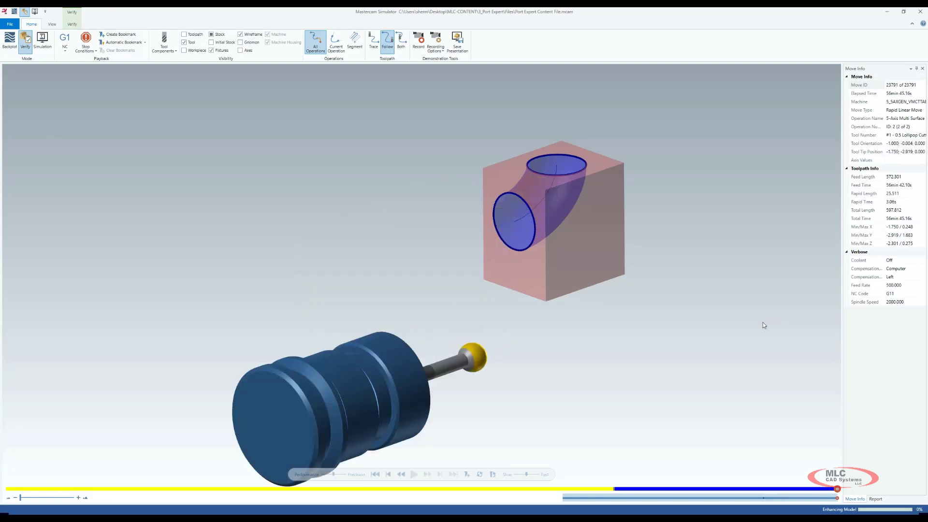
Hide the tool and holder, and display the stock as solid.
click(184, 42)
click(184, 43)
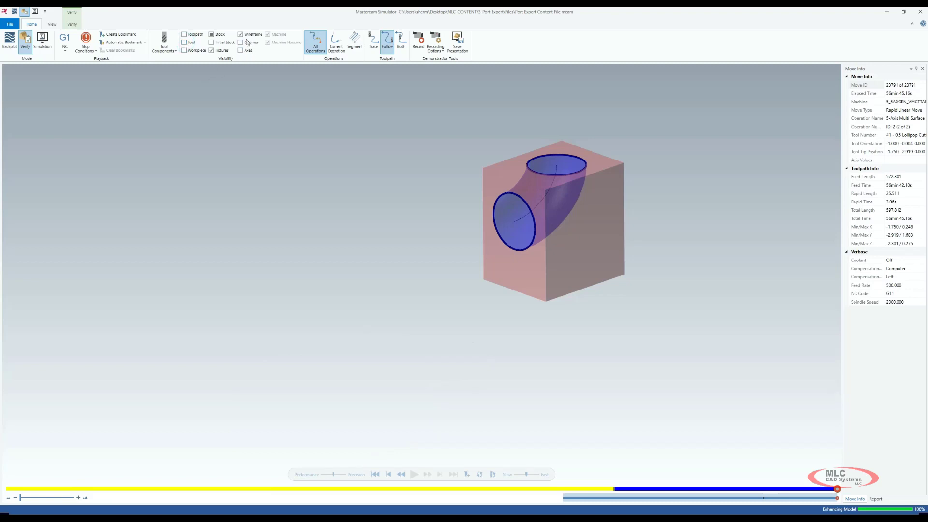
click(211, 34)
click(212, 34)
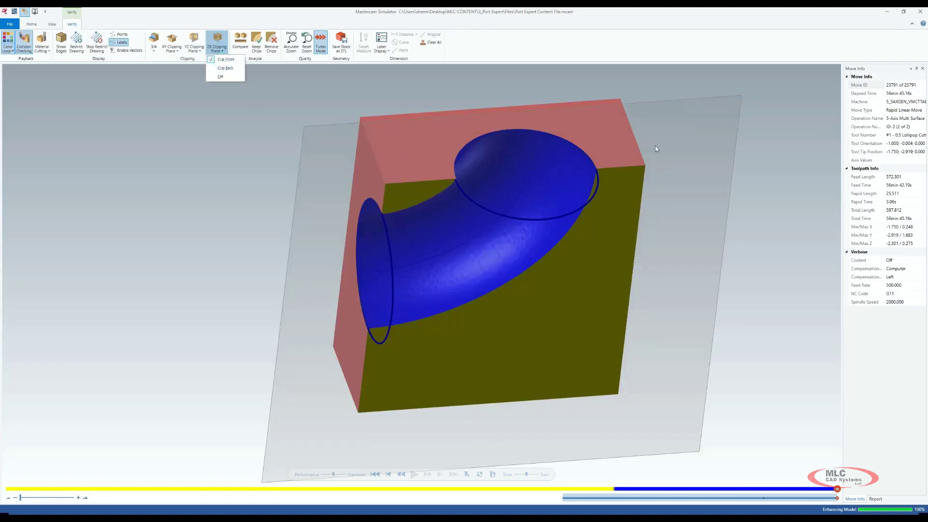
Section the stock with the ZX Clip Front plane and view the cut from the top.
scroll(452, 213, down, 3)
click(646, 182)
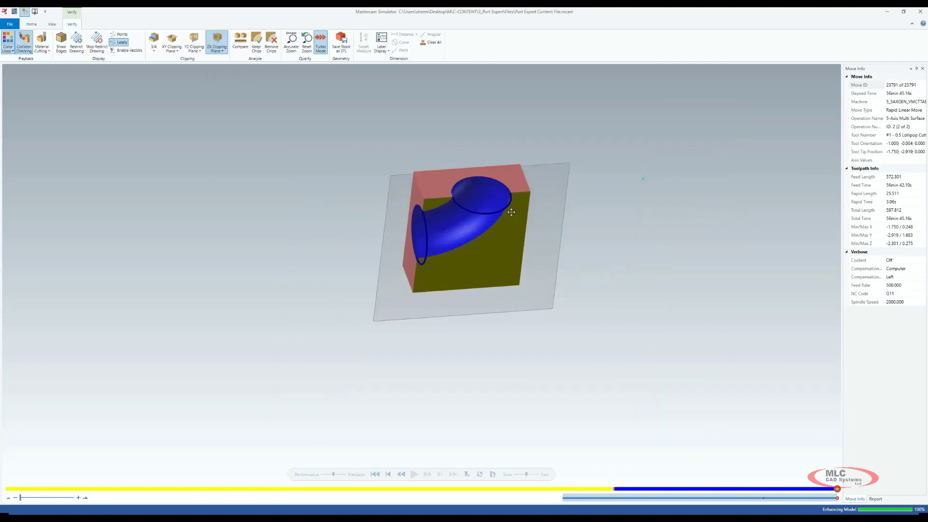
mouse_move(494, 199)
middle_down()
mouse_move(487, 185)
mouse_move(513, 186)
mouse_move(478, 192)
mouse_move(484, 204)
middle_up()
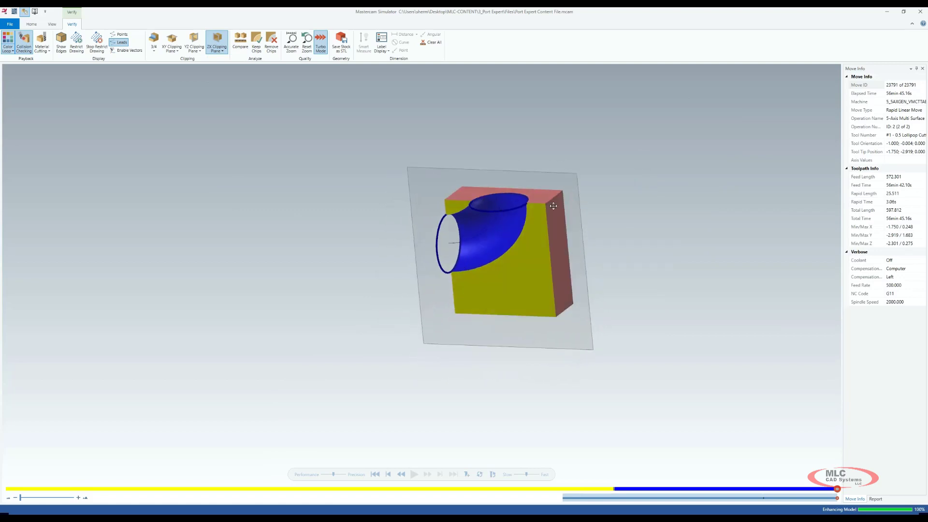
key(alt+2)
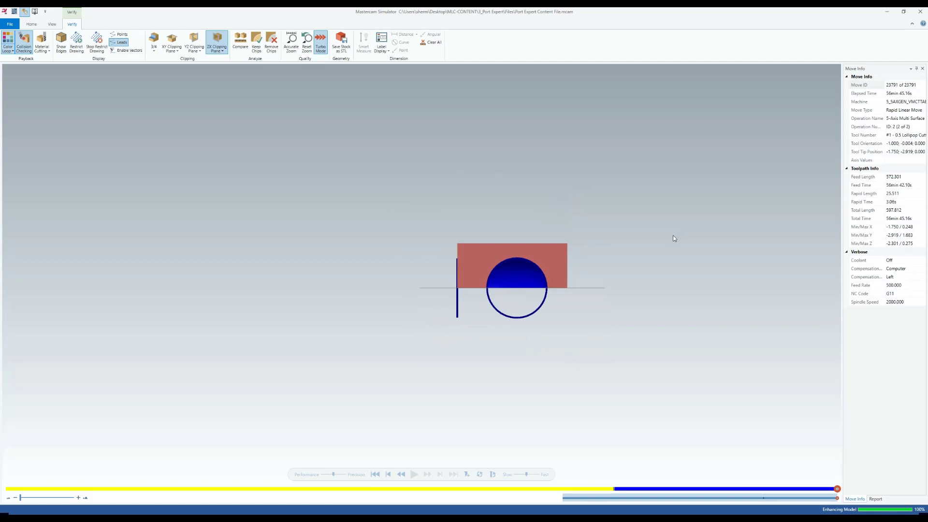
right_click(550, 201)
click(563, 244)
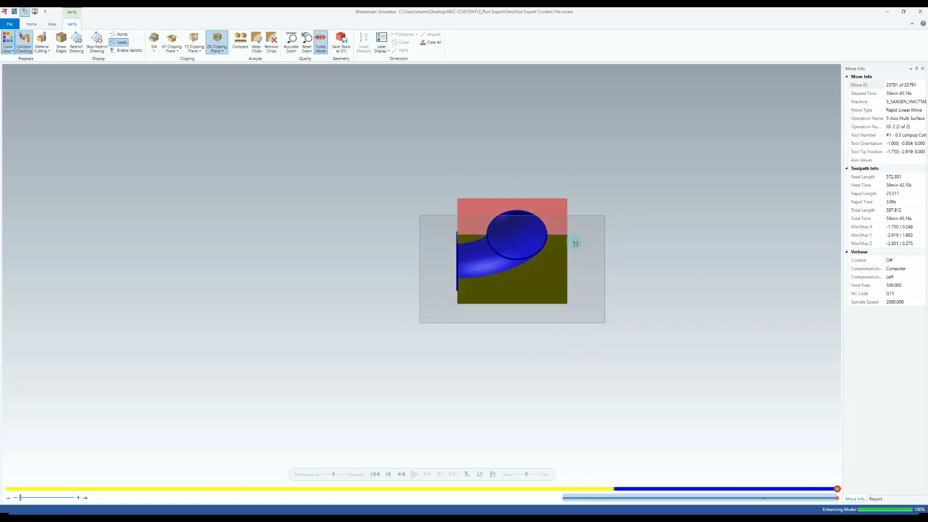
scroll(557, 209, up, 4)
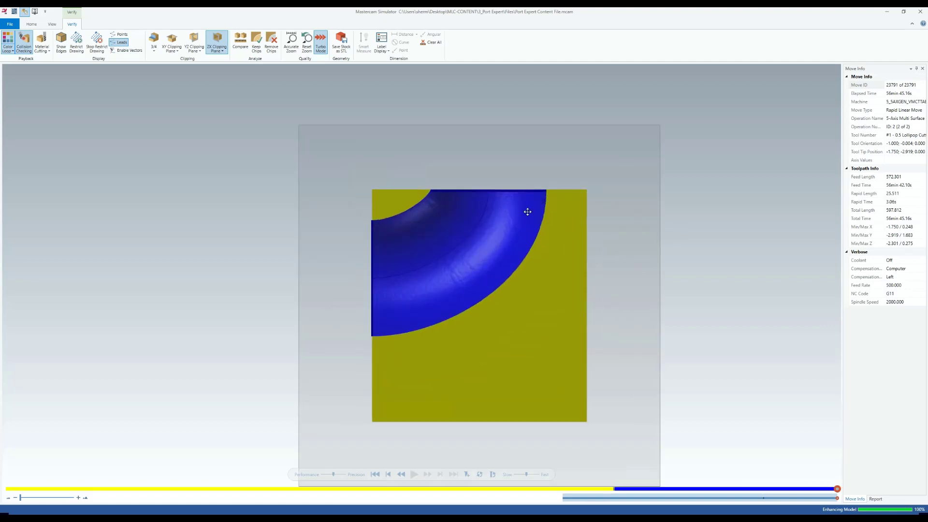